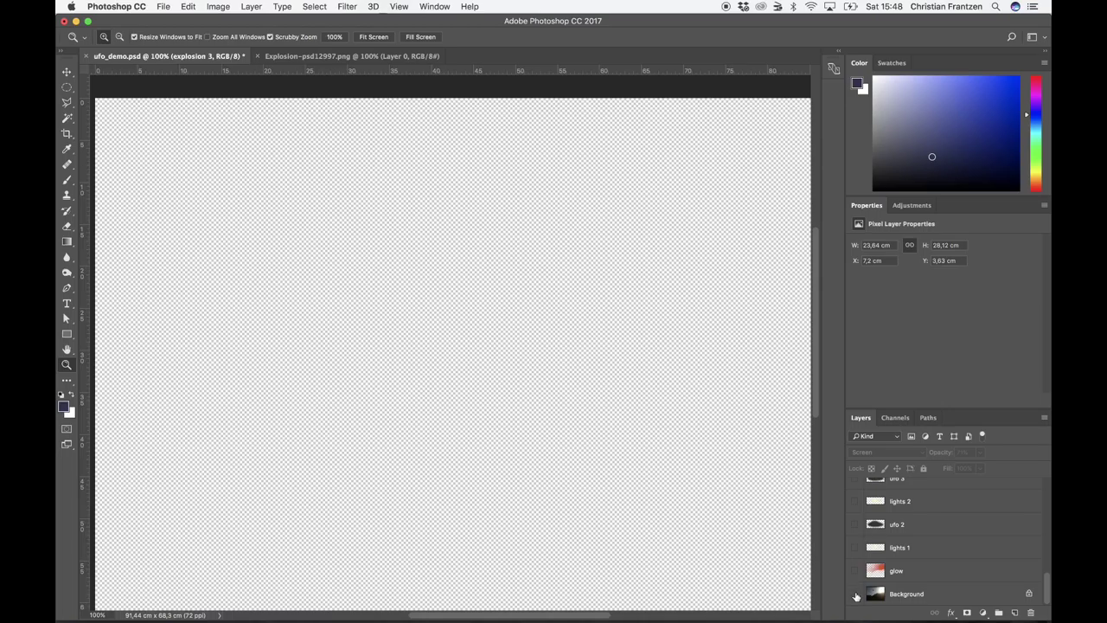
Show the Background layer and duplicate its Green channel as a new alpha channel.
{"action": "left_click", "coordinate": [855, 595]}
{"action": "left_click", "coordinate": [894, 418]}
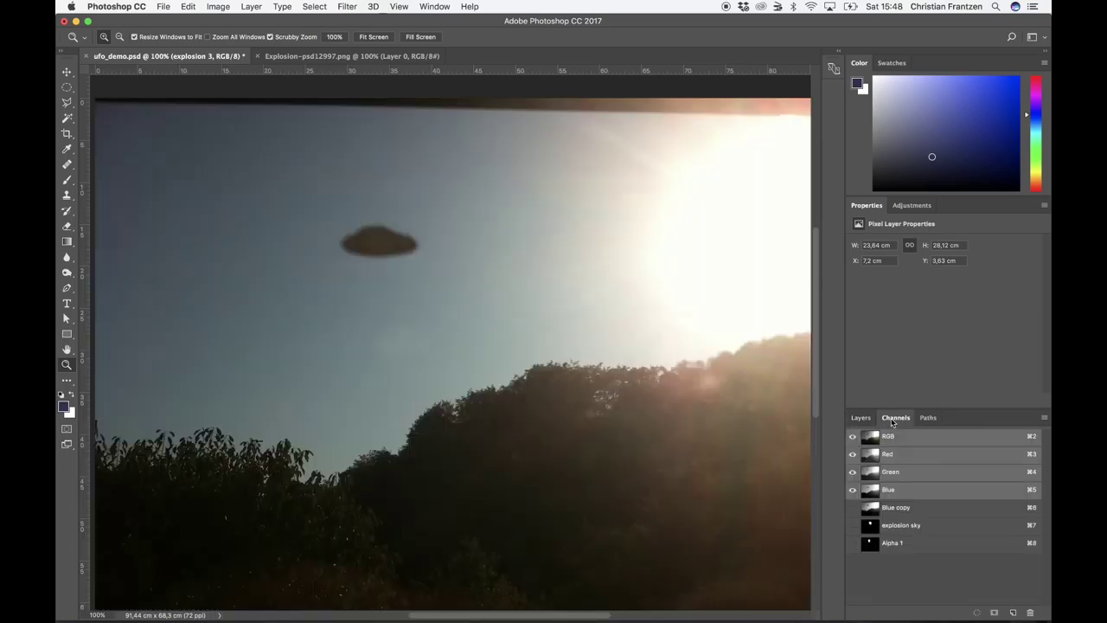
{"action": "left_click", "coordinate": [892, 473]}
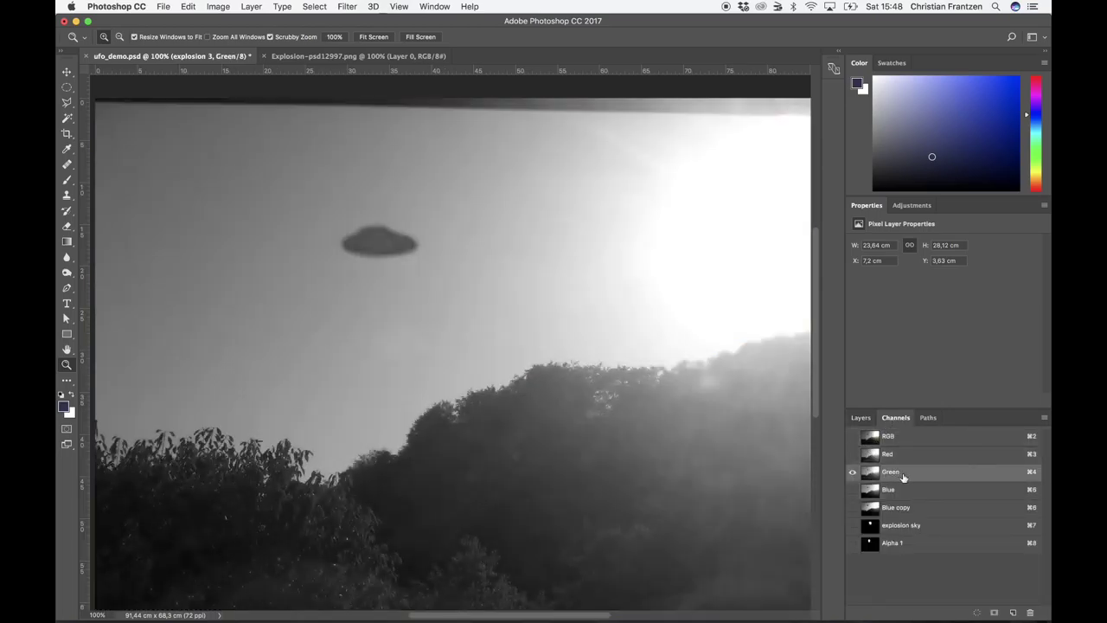
{"action": "left_click_drag", "start_coordinate": [933, 513], "coordinate": [1014, 614]}
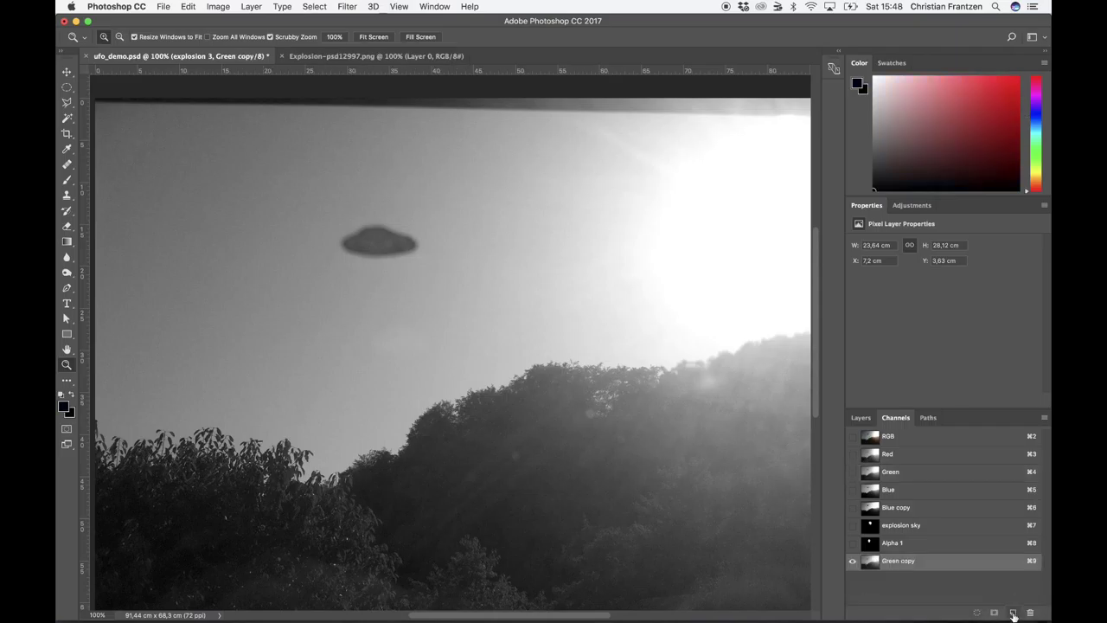
Darken the Green copy channel with Curves points at input 71 output 16, input 190 output 177, and input 130 output 57.
{"action": "left_click", "coordinate": [216, 6]}
{"action": "mouse_move", "coordinate": [233, 39]}
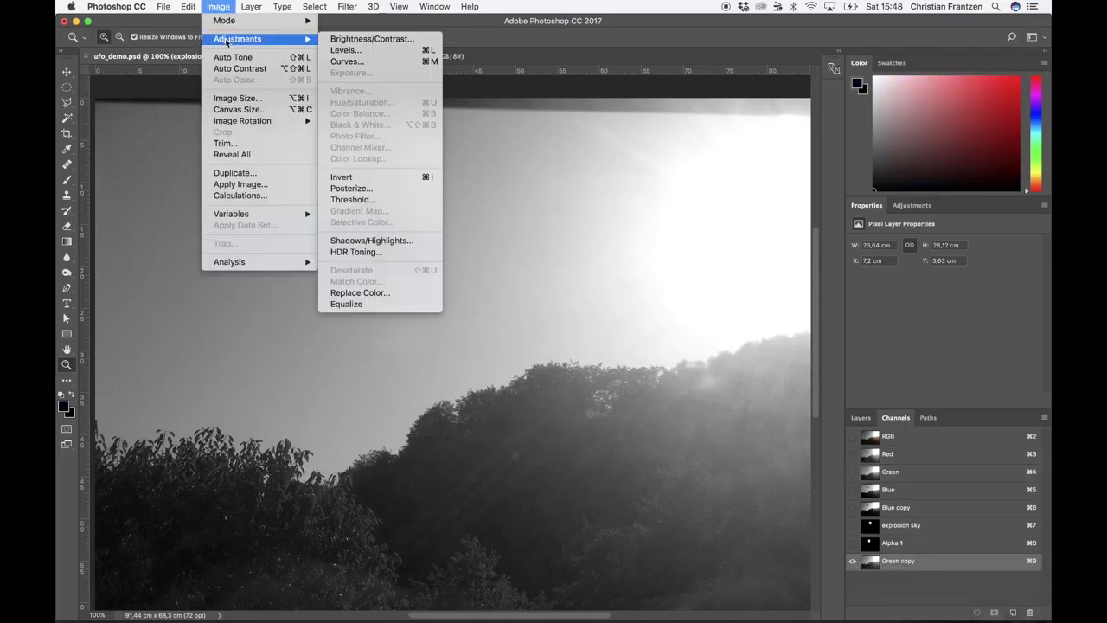
{"action": "left_click", "coordinate": [346, 62]}
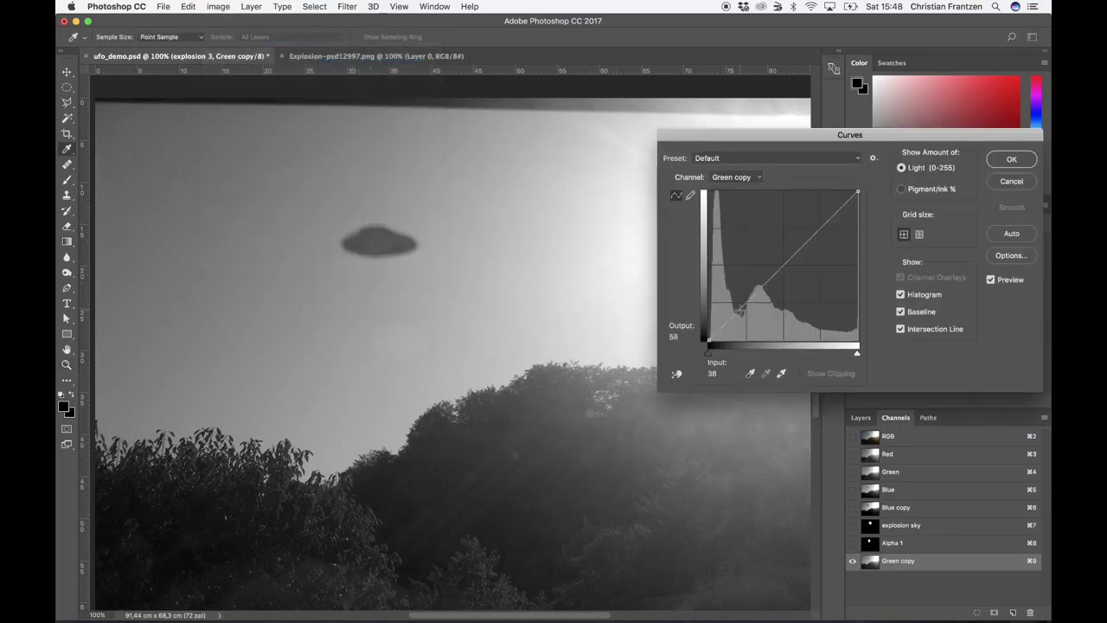
{"action": "left_click", "coordinate": [150, 241], "text": "super"}
{"action": "left_click_drag", "start_coordinate": [751, 297], "coordinate": [750, 331]}
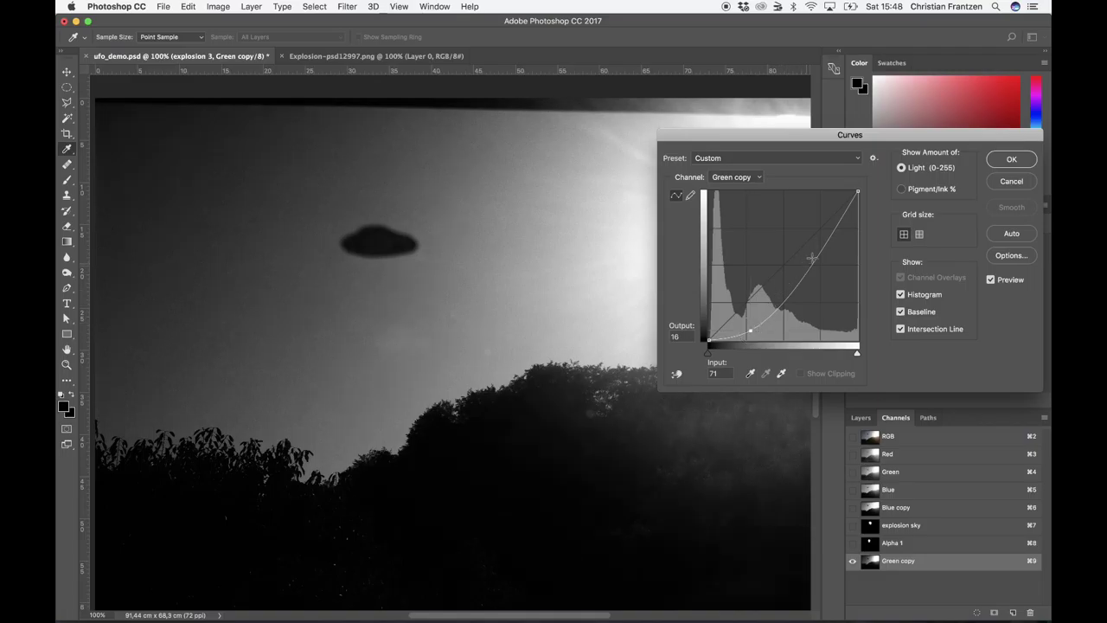
{"action": "left_click_drag", "start_coordinate": [822, 249], "coordinate": [819, 235]}
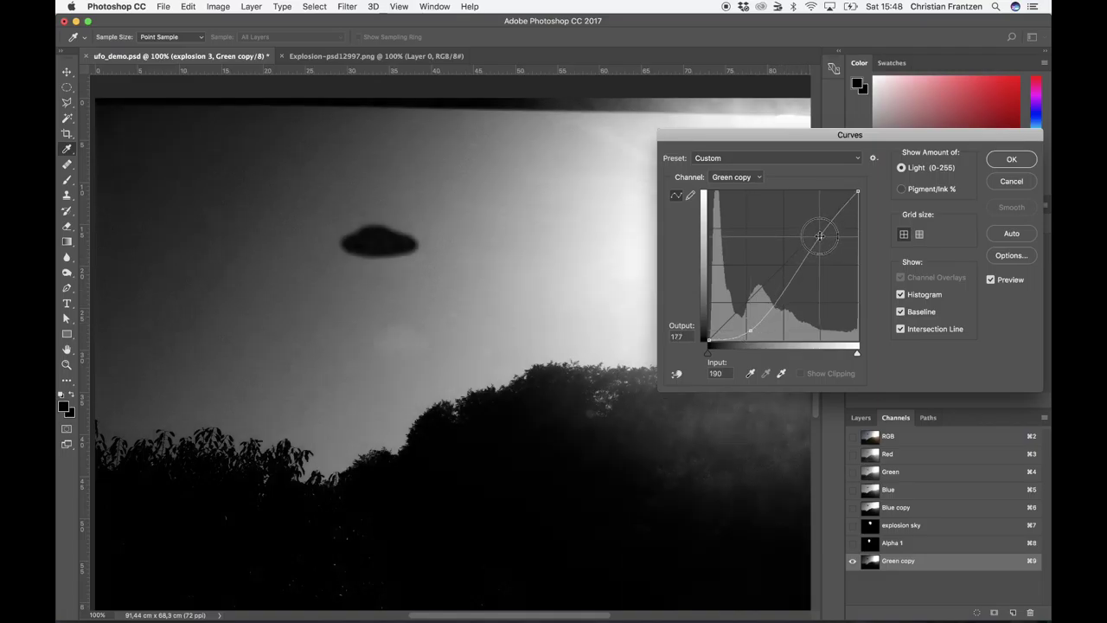
{"action": "left_click_drag", "start_coordinate": [784, 283], "coordinate": [784, 307]}
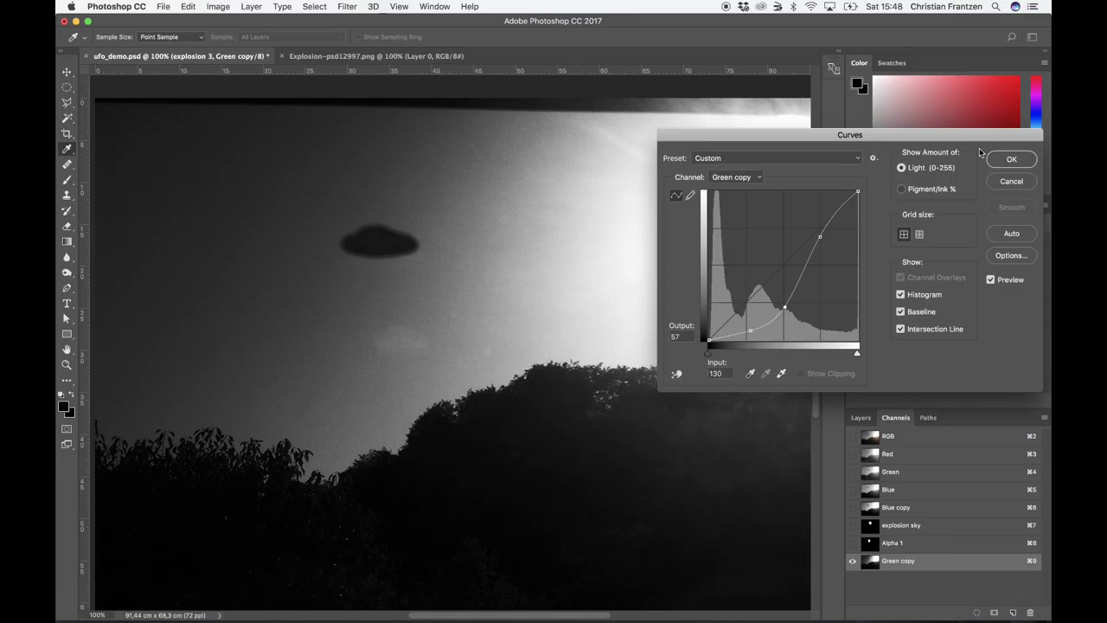
{"action": "left_click", "coordinate": [1011, 160]}
{"action": "key", "text": "z"}
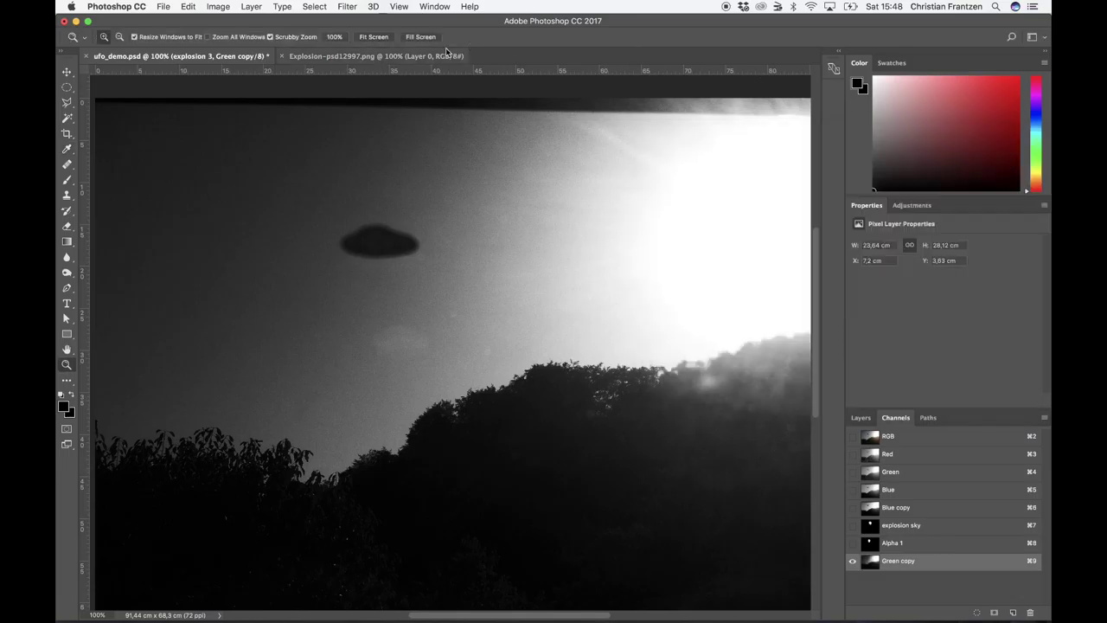
Invert the tones of the Green copy channel.
{"action": "left_click", "coordinate": [219, 7]}
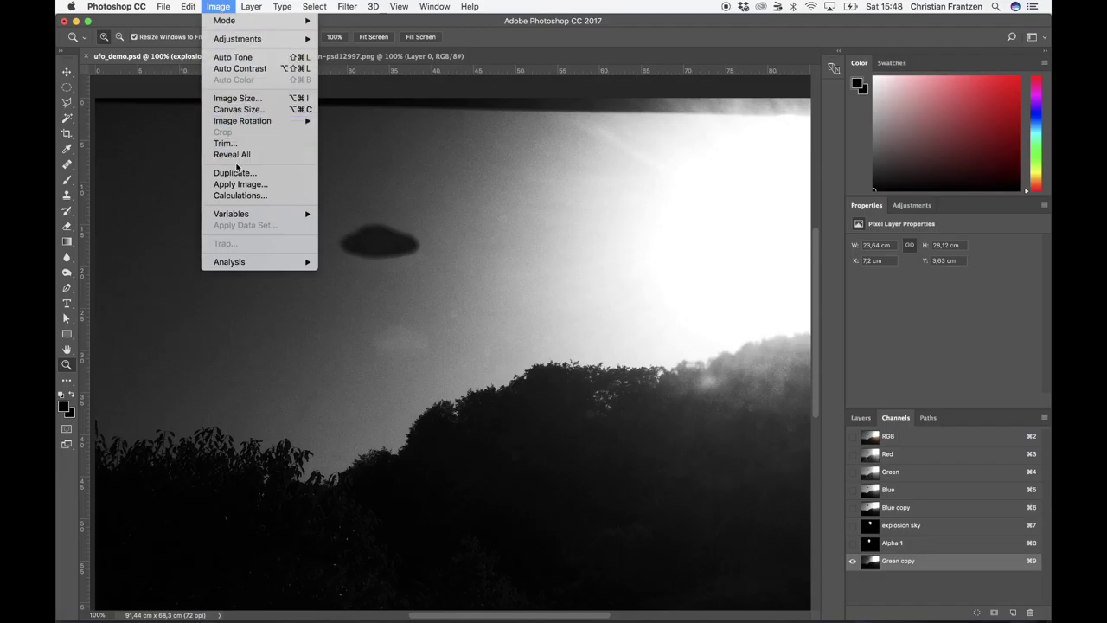
{"action": "mouse_move", "coordinate": [237, 41]}
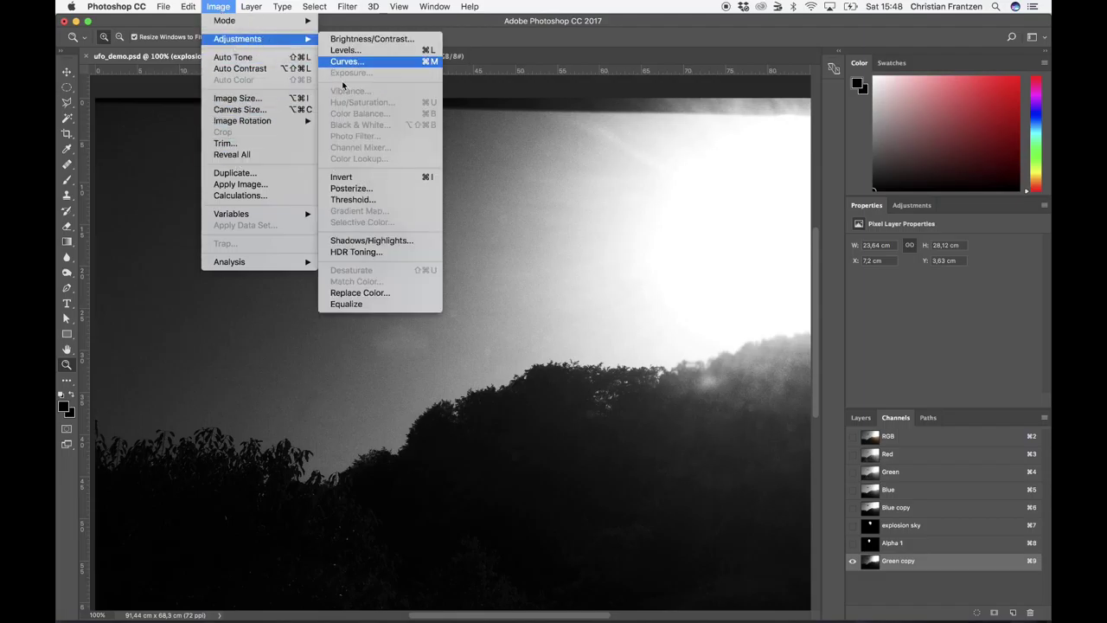
{"action": "left_click", "coordinate": [344, 178]}
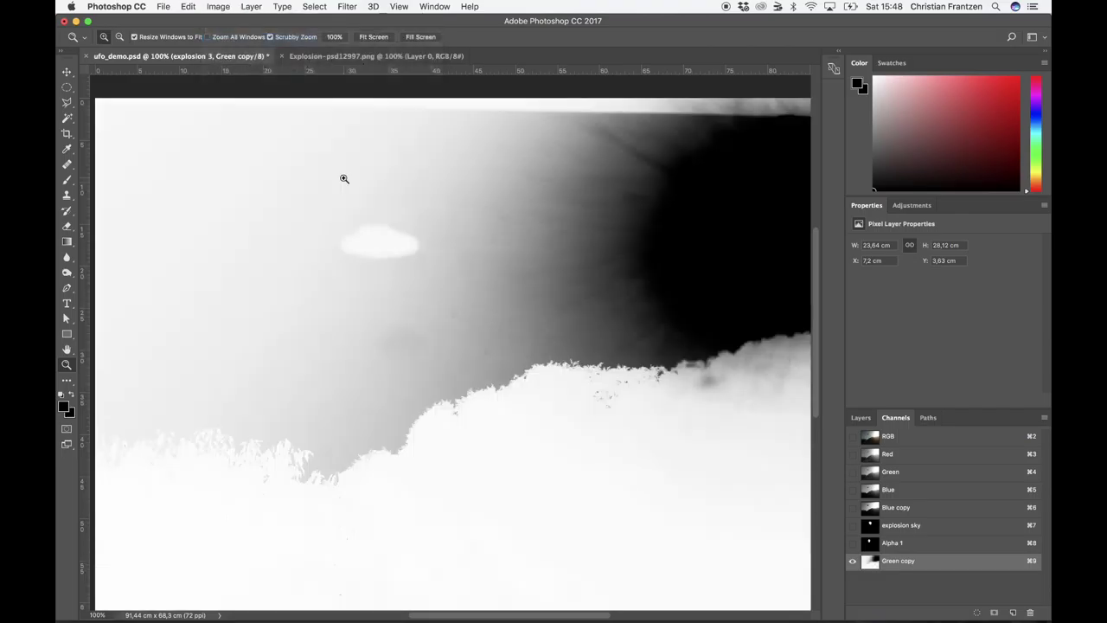
Select all the dark trees and the hillside on the Background layer using the Magic Wand with tolerance 40, adding to the selection.
{"action": "left_click", "coordinate": [861, 420]}
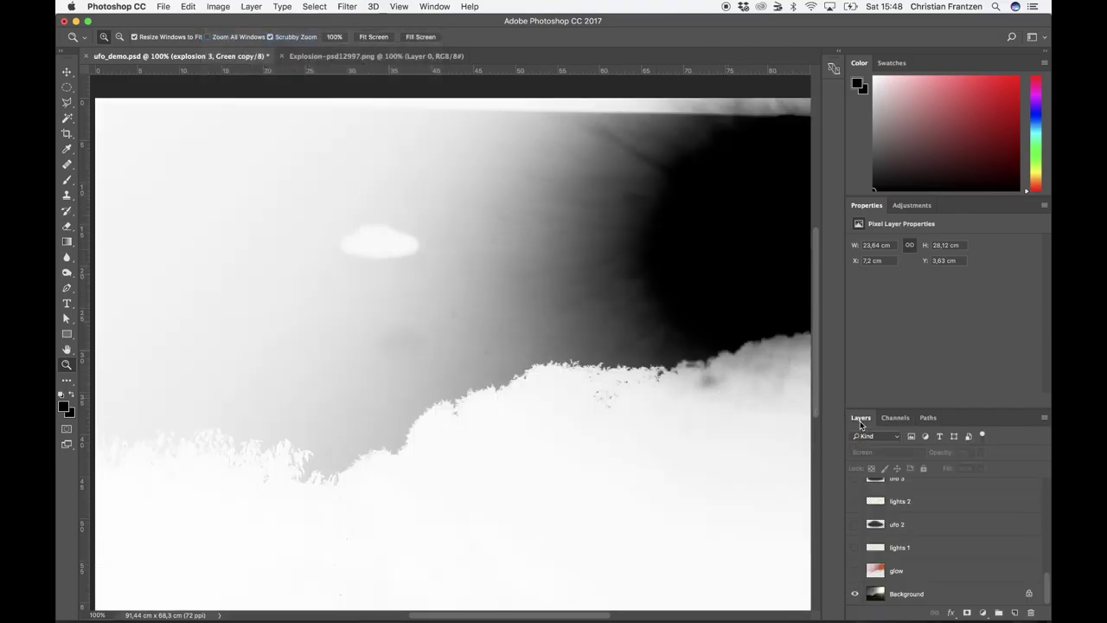
{"action": "left_click", "coordinate": [895, 598]}
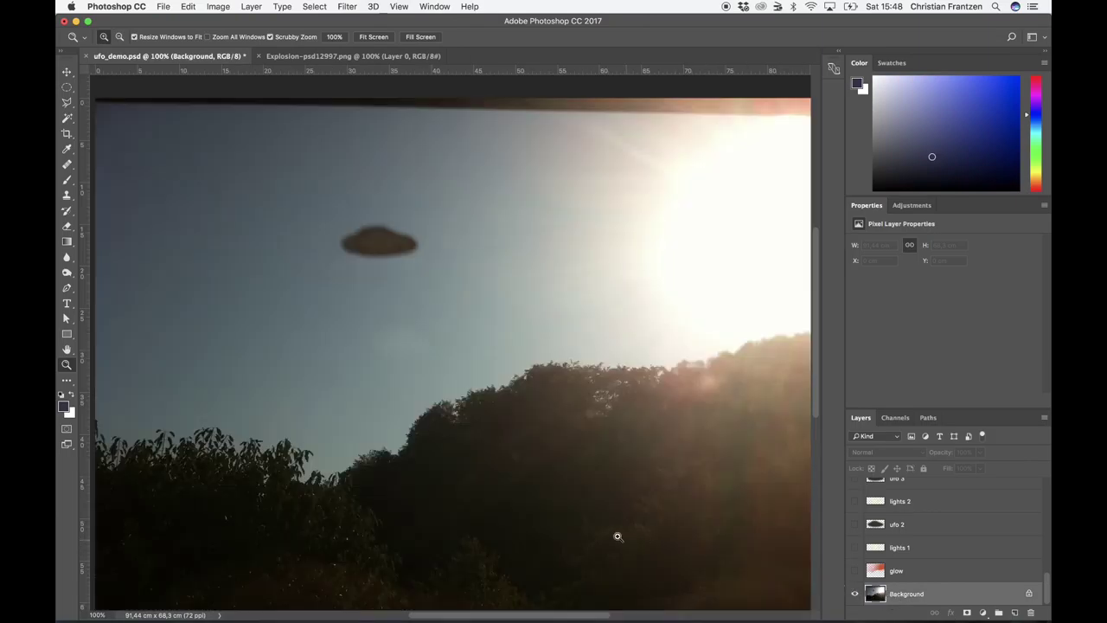
{"action": "left_click", "coordinate": [69, 120]}
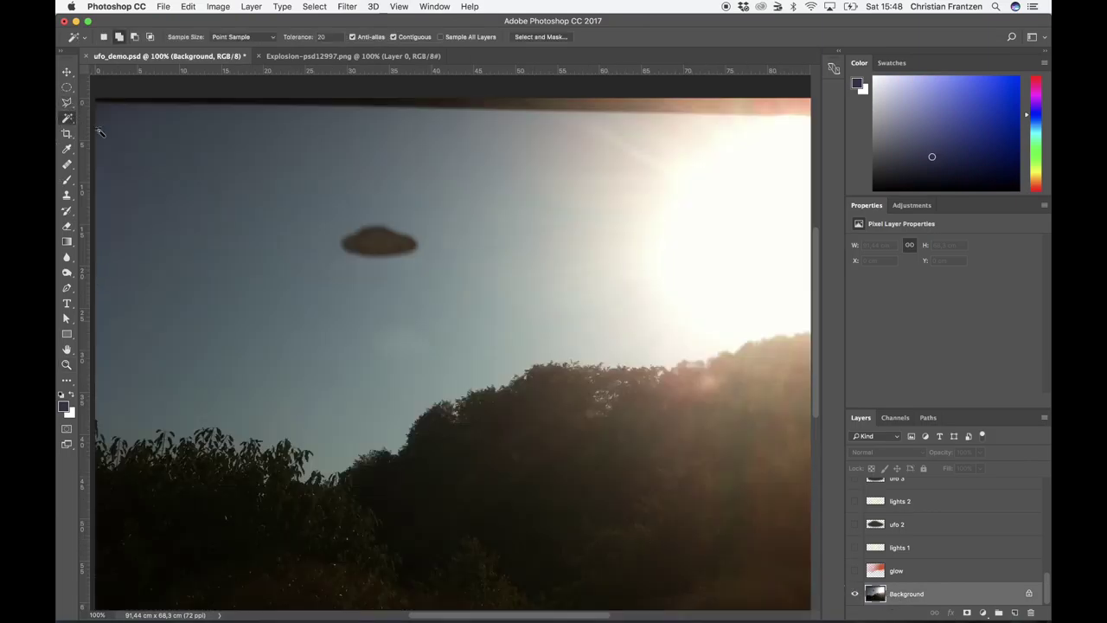
{"action": "left_click", "coordinate": [332, 37]}
{"action": "left_click", "coordinate": [220, 532]}
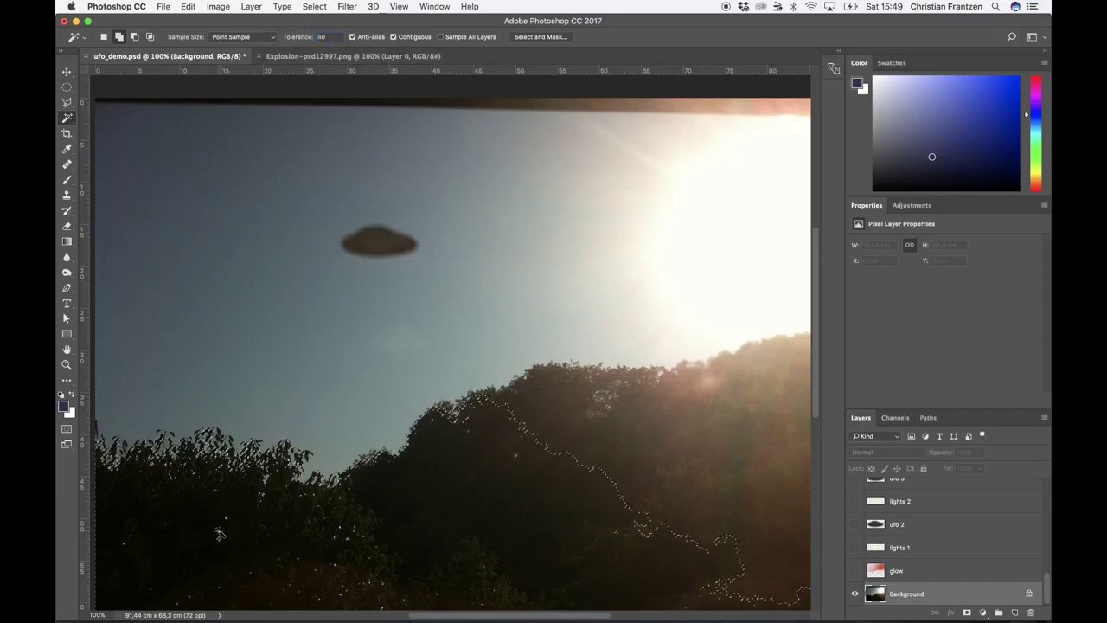
{"action": "left_click", "coordinate": [119, 39]}
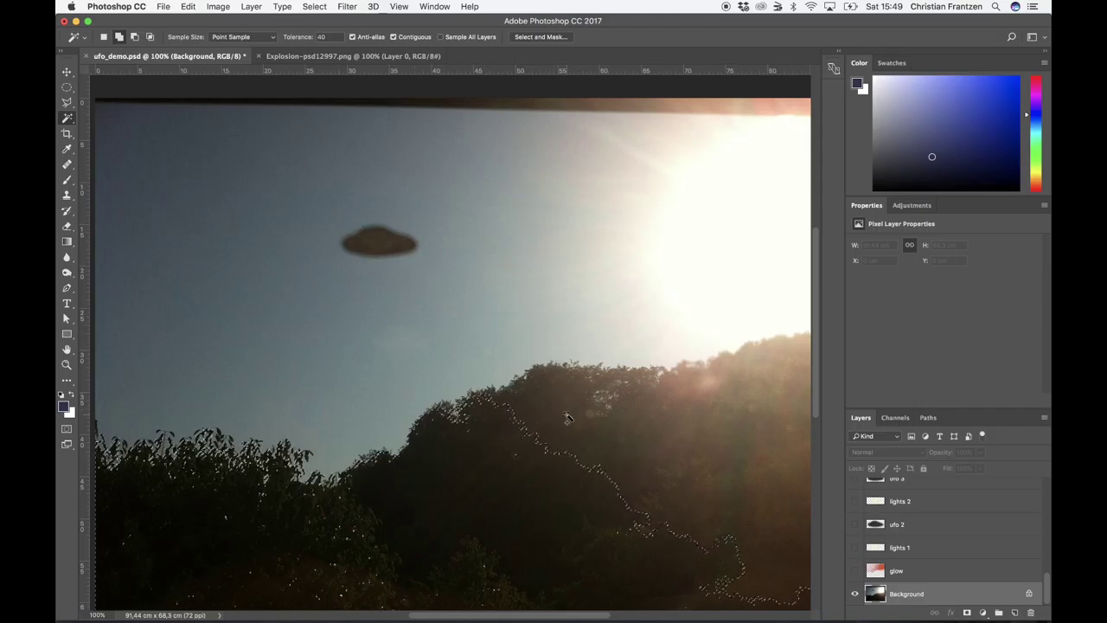
{"action": "left_click", "coordinate": [682, 435]}
{"action": "left_click", "coordinate": [714, 411]}
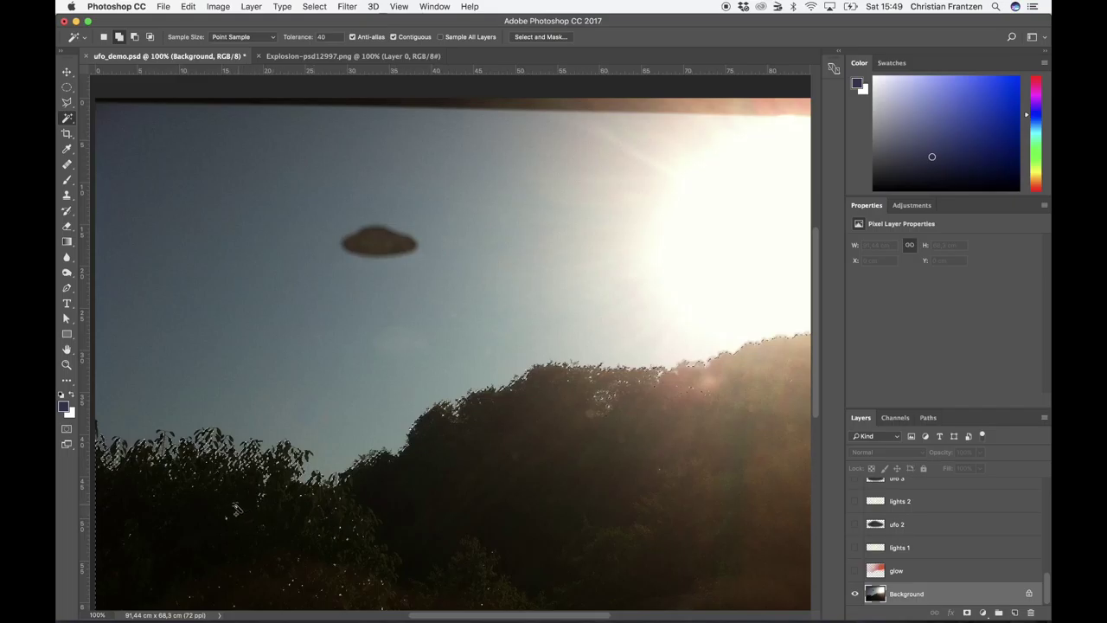
Try to add the missed leaf tips to the tree selection with the Magic Wand at tolerance 20, and undo the addition.
{"action": "key", "text": "z"}
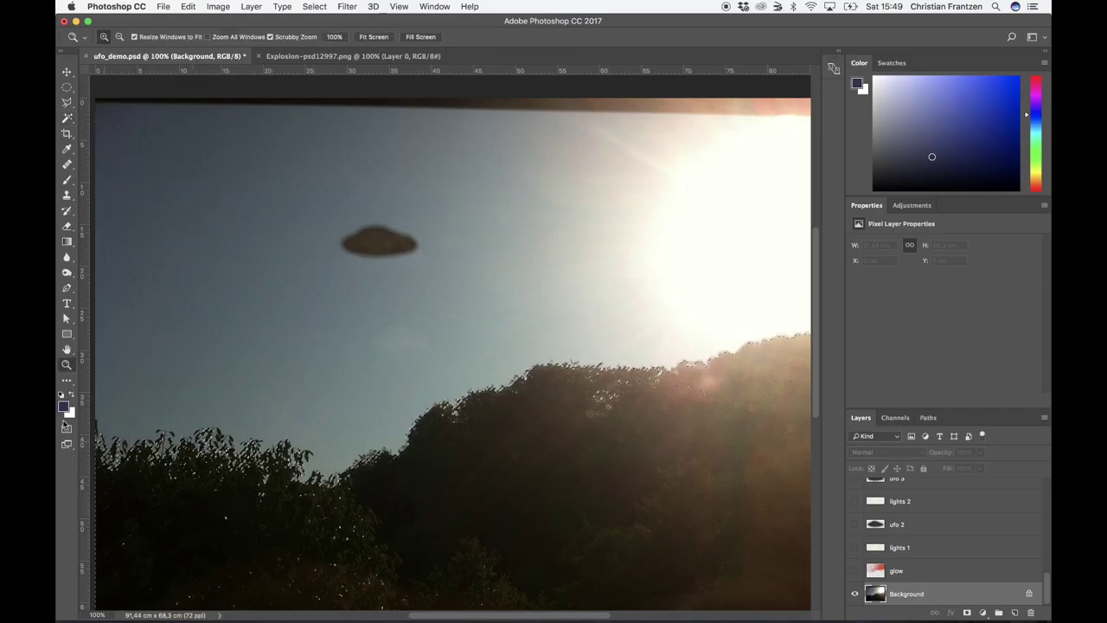
{"action": "left_click", "coordinate": [266, 496]}
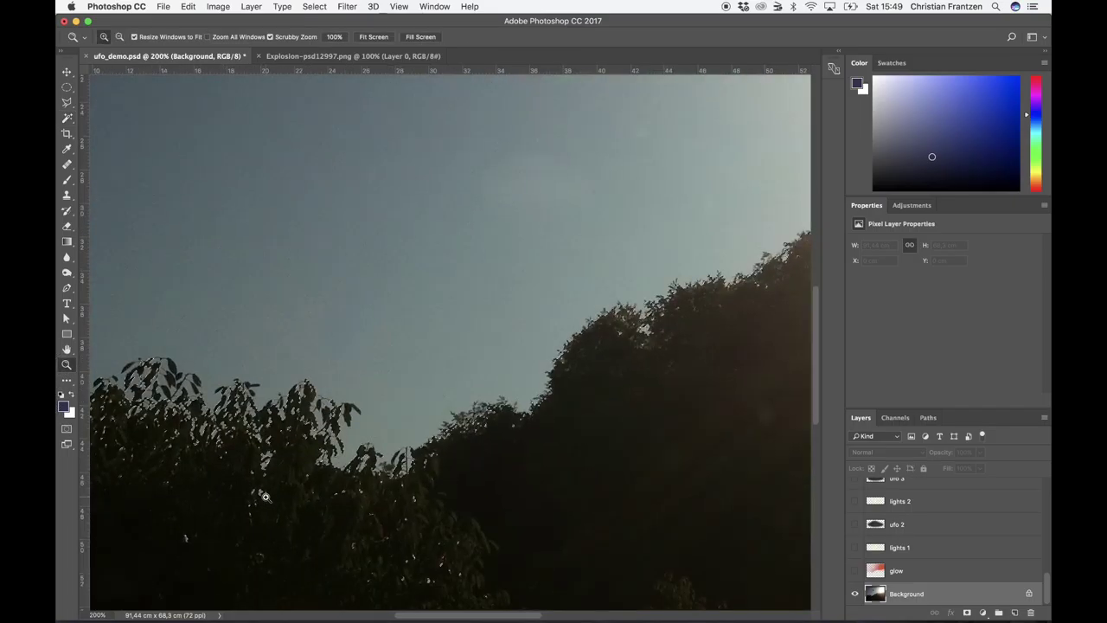
{"action": "scroll", "coordinate": [173, 478], "scroll_direction": "left", "scroll_amount": 10}
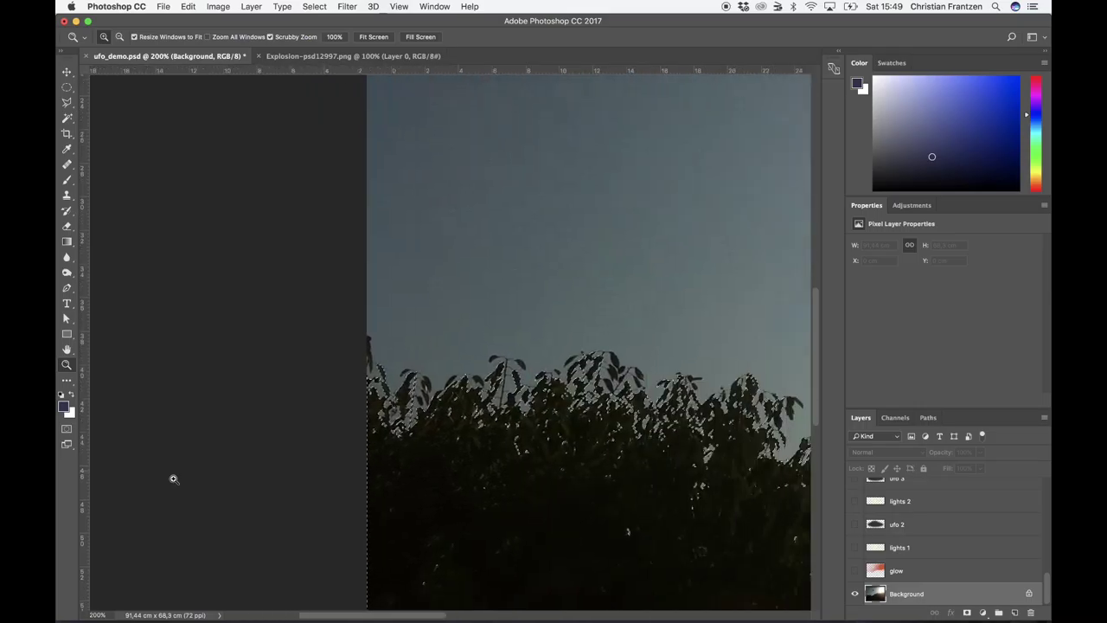
{"action": "scroll", "coordinate": [173, 478], "scroll_direction": "right", "scroll_amount": 5}
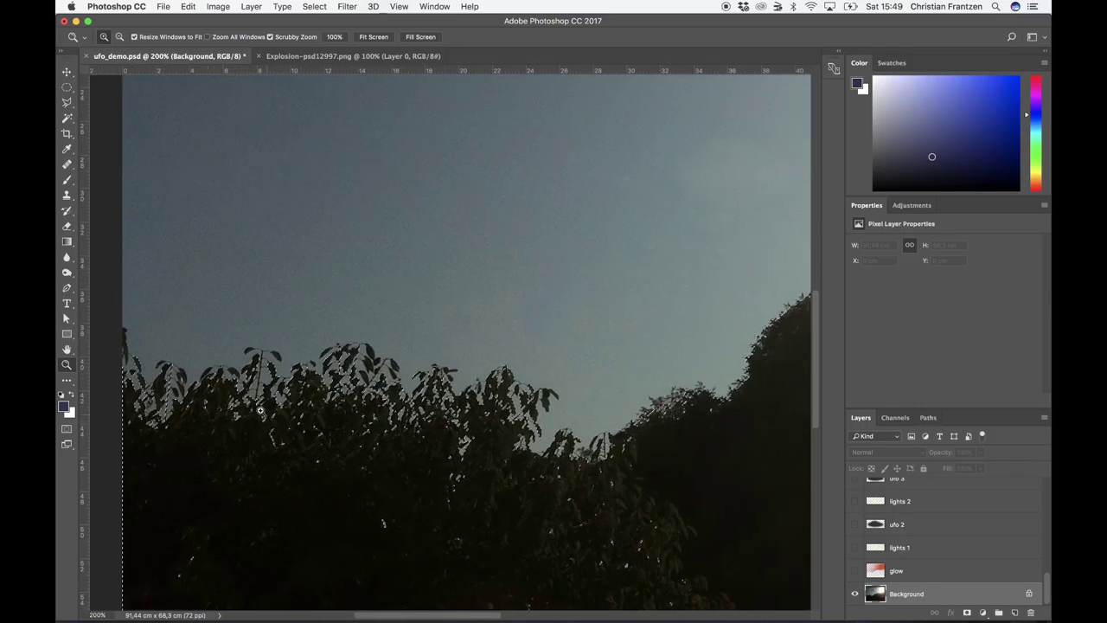
{"action": "left_click", "coordinate": [68, 119]}
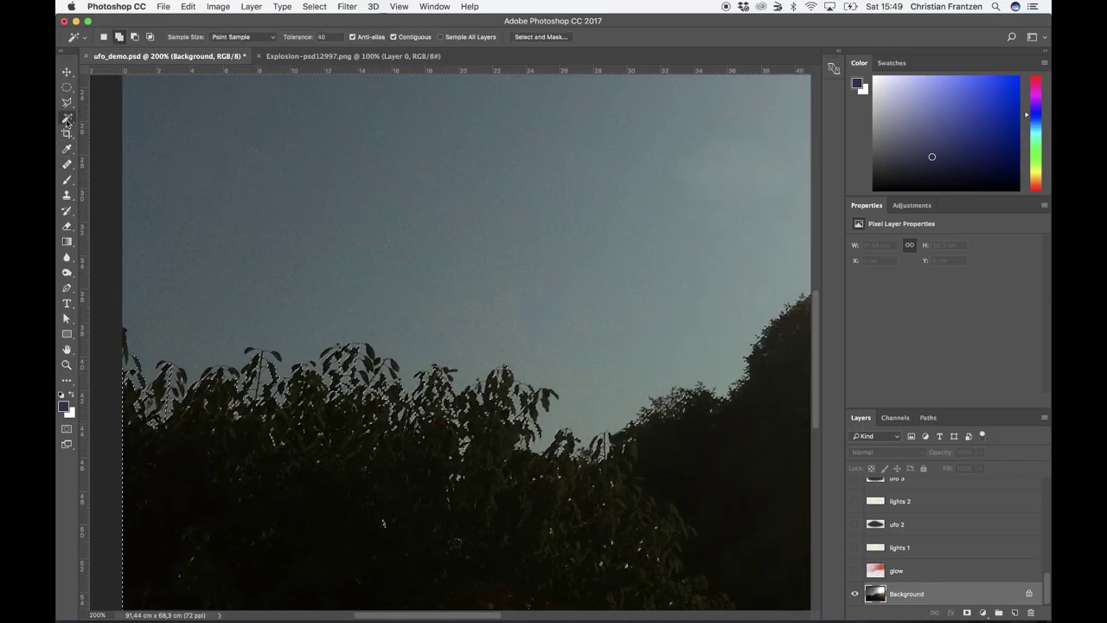
{"action": "type", "text": "40"}
{"action": "key", "text": "Return"}
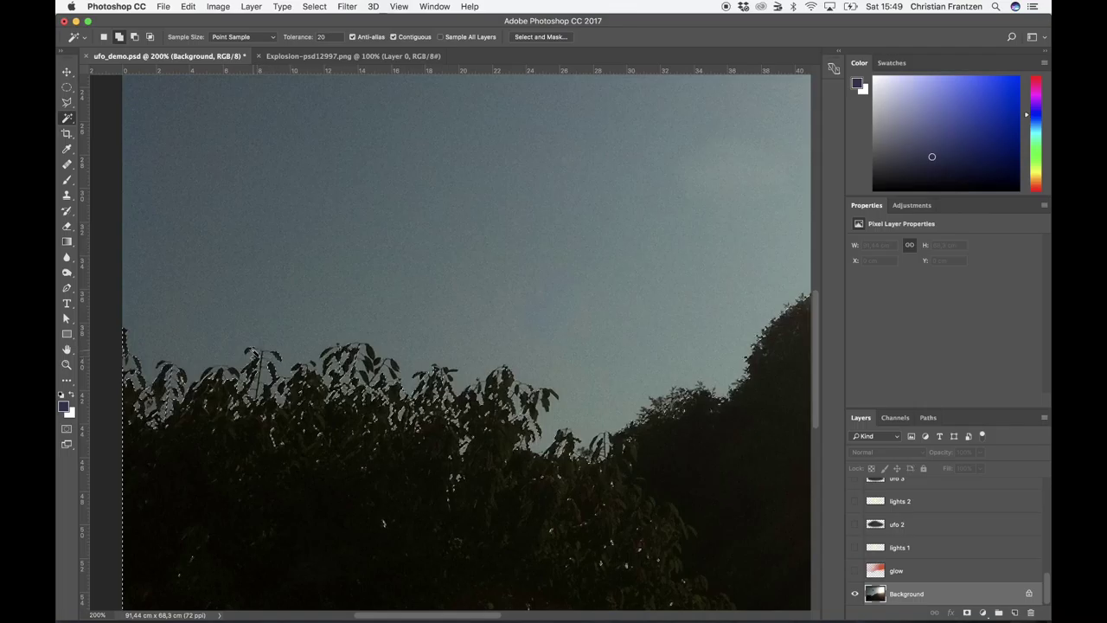
{"action": "left_click", "coordinate": [372, 216], "text": "shift"}
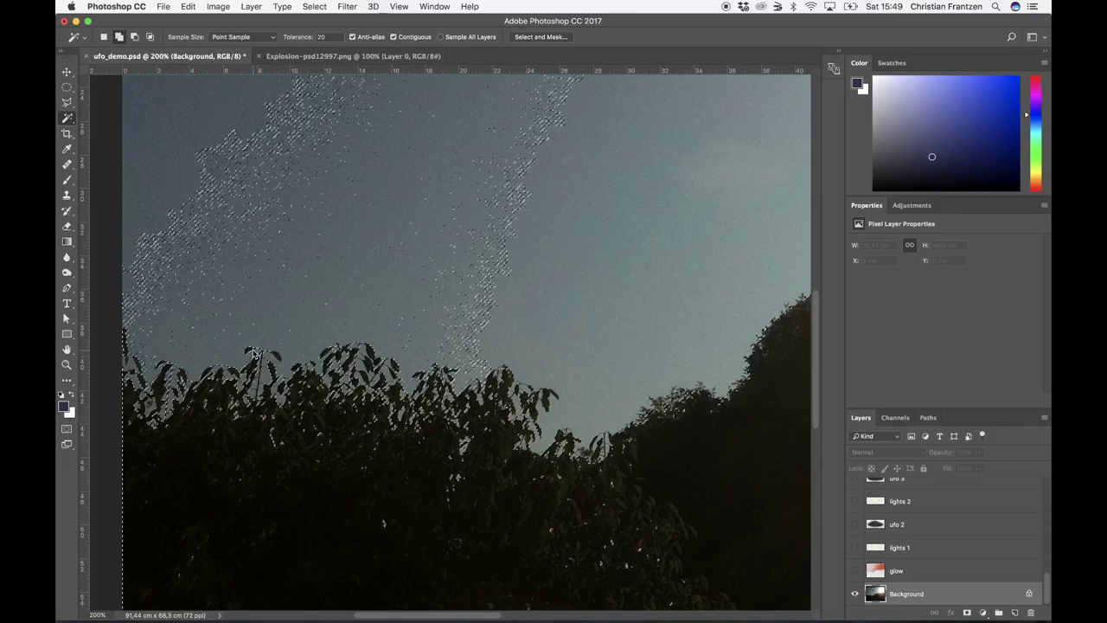
{"action": "left_click", "coordinate": [190, 7]}
{"action": "left_click", "coordinate": [212, 24]}
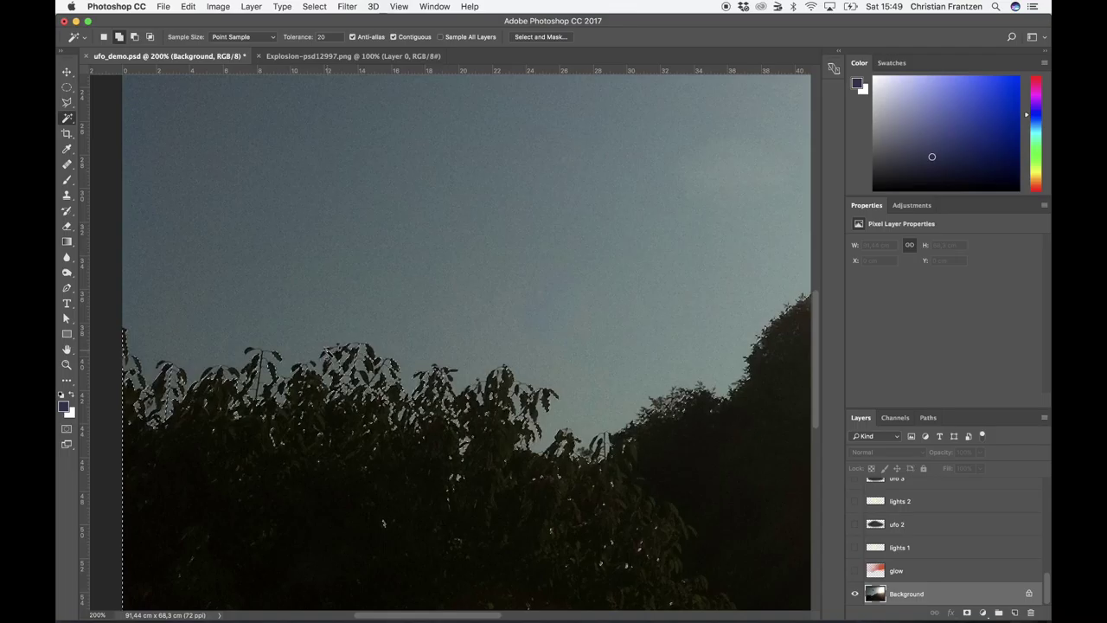
Fill the selected tree area of the Green copy channel with the black foreground colour, Normal mode, 100% opacity.
{"action": "left_click", "coordinate": [66, 367]}
{"action": "left_click", "coordinate": [401, 386], "text": "alt"}
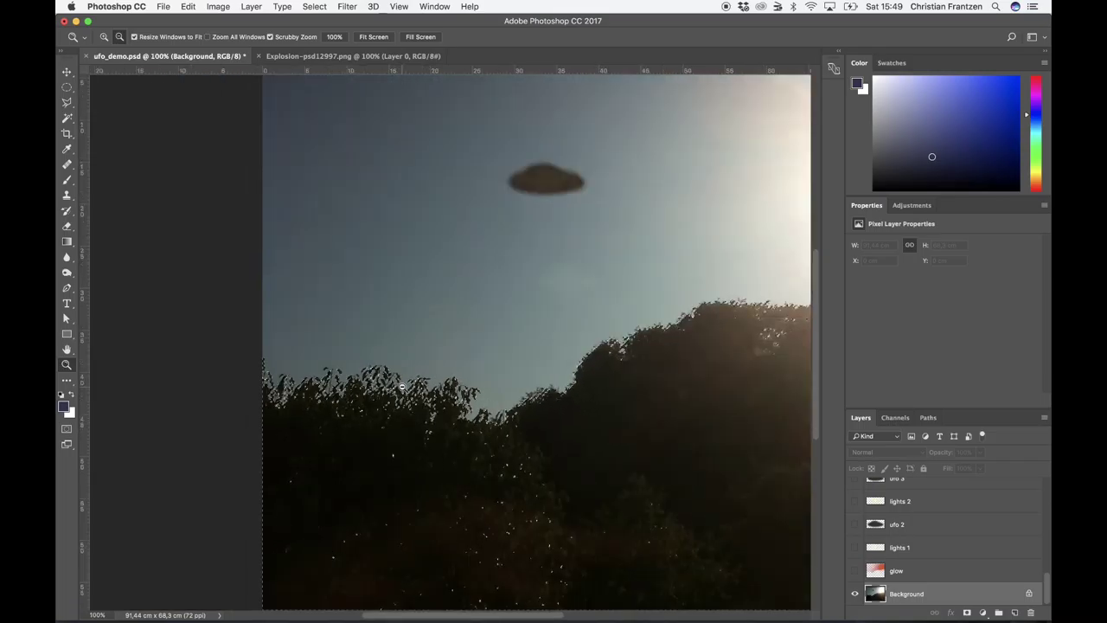
{"action": "left_click", "coordinate": [401, 387], "text": "alt"}
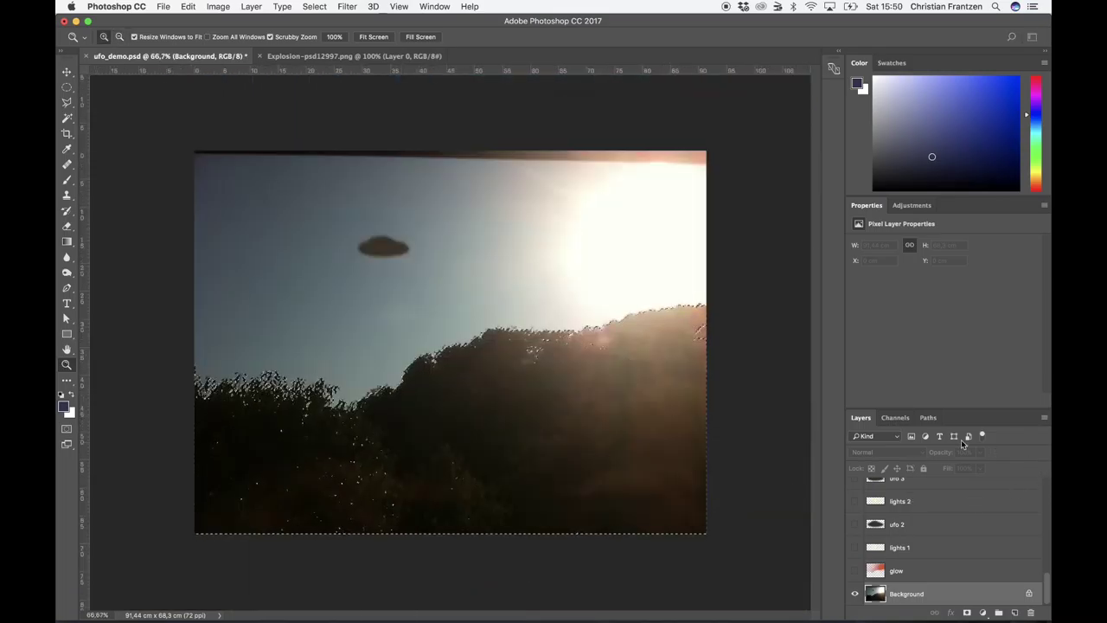
{"action": "left_click", "coordinate": [895, 418]}
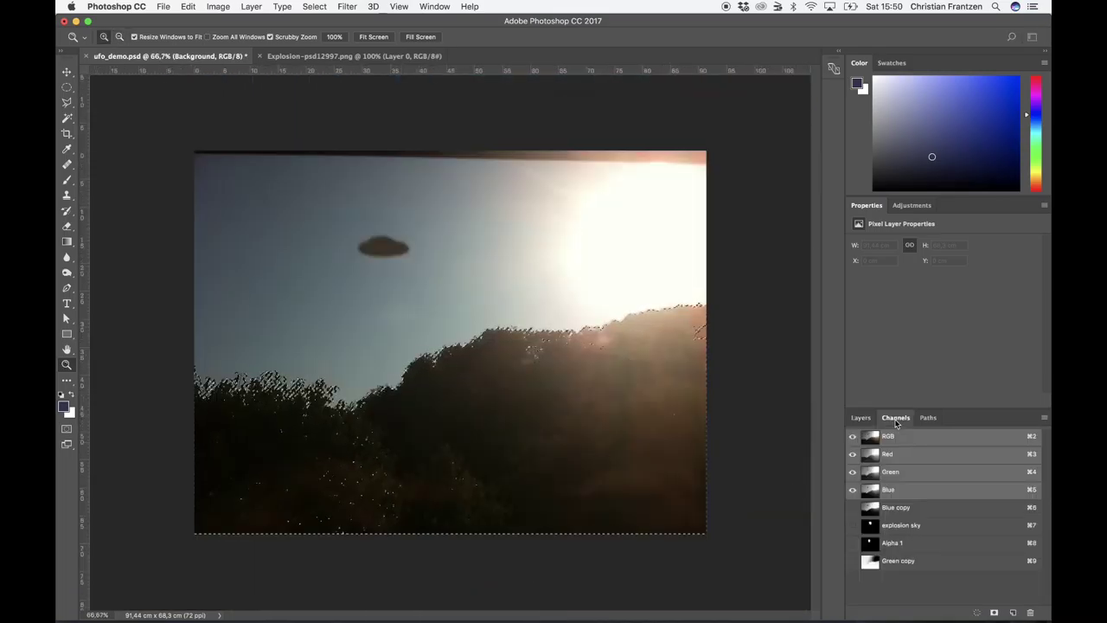
{"action": "left_click", "coordinate": [897, 560]}
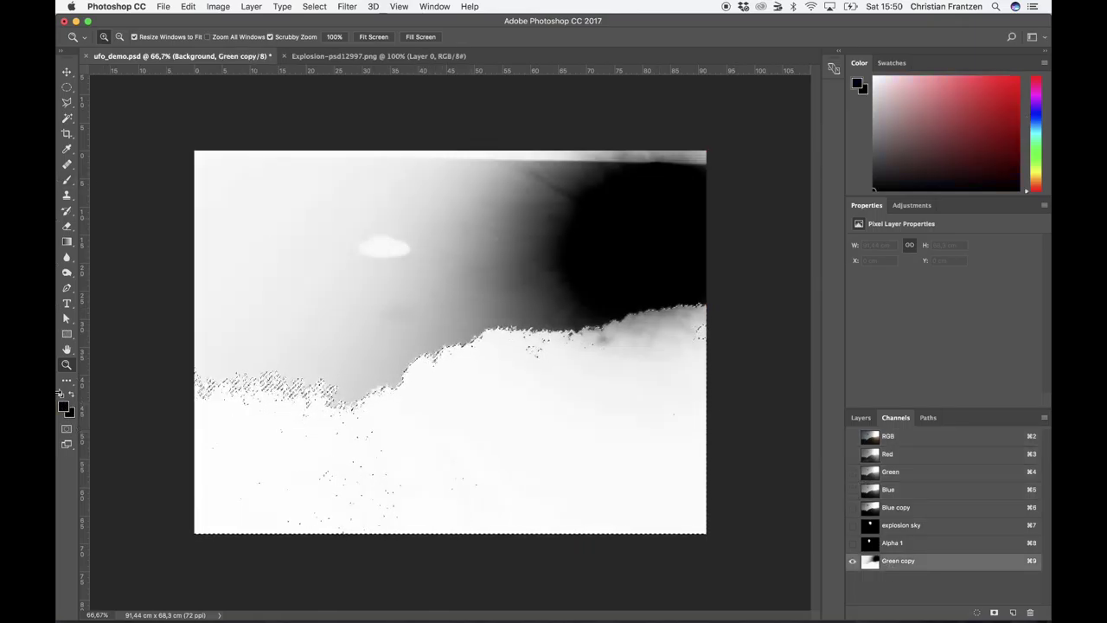
{"action": "left_click", "coordinate": [63, 406]}
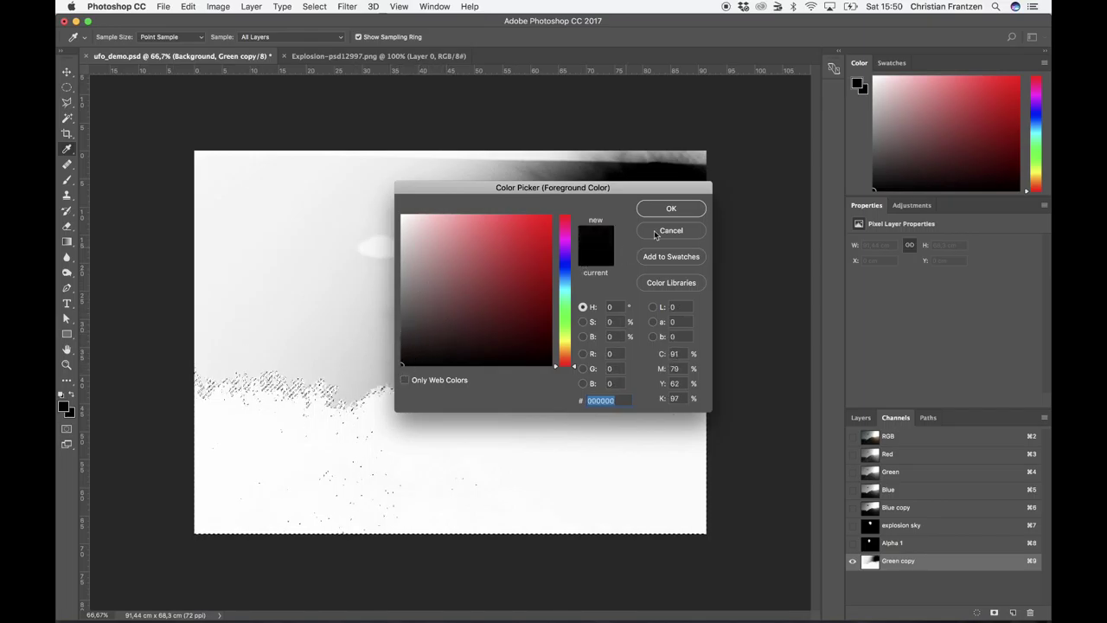
{"action": "left_click", "coordinate": [683, 211]}
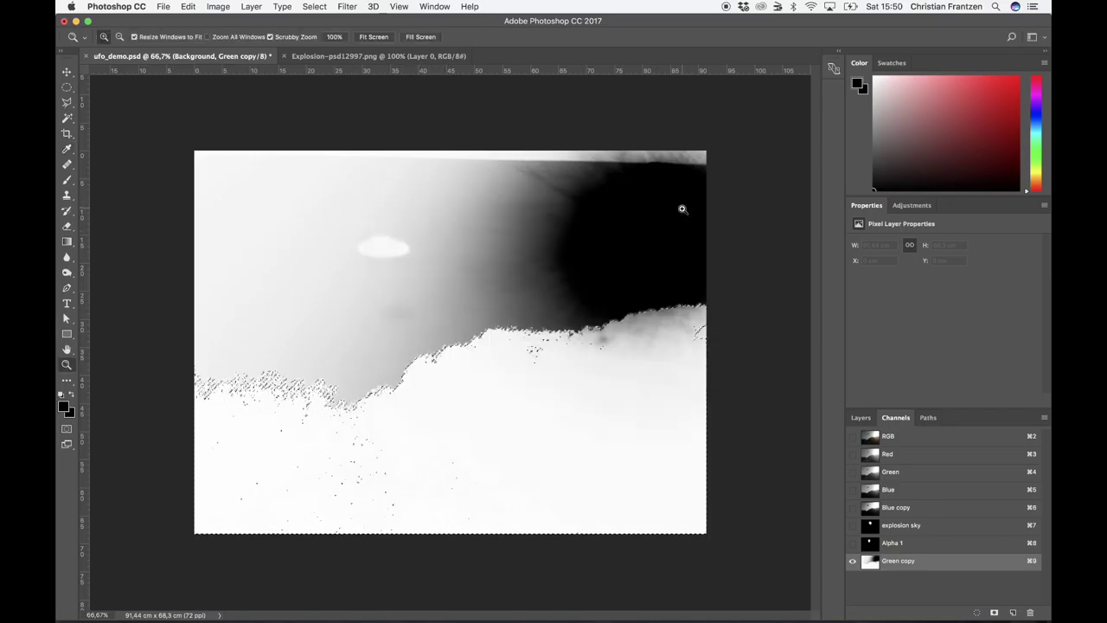
{"action": "left_click", "coordinate": [189, 7]}
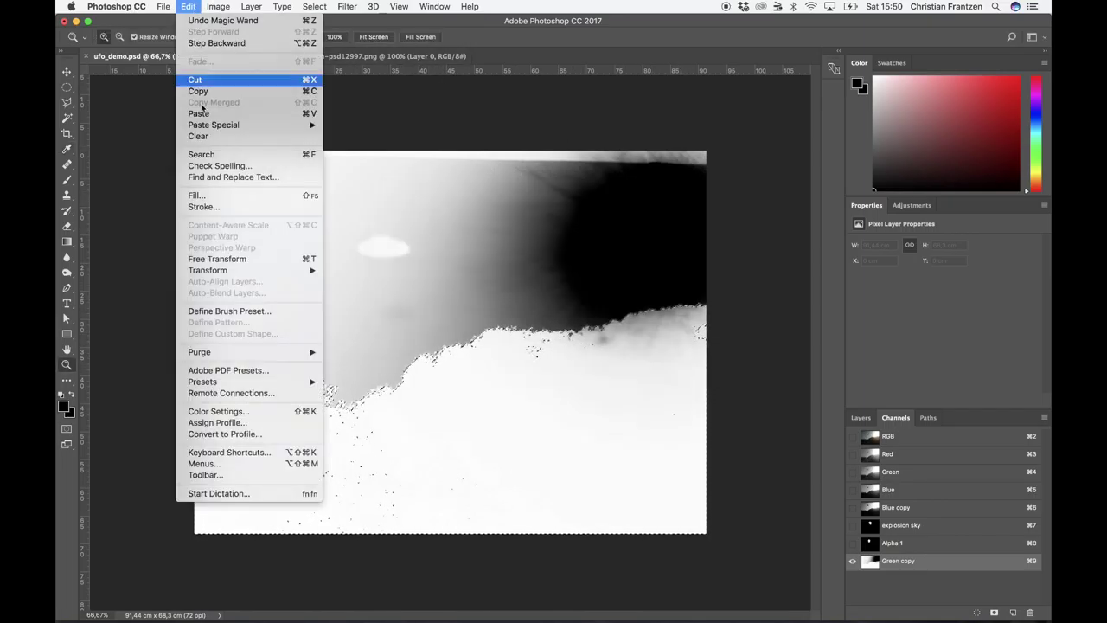
{"action": "left_click", "coordinate": [212, 201]}
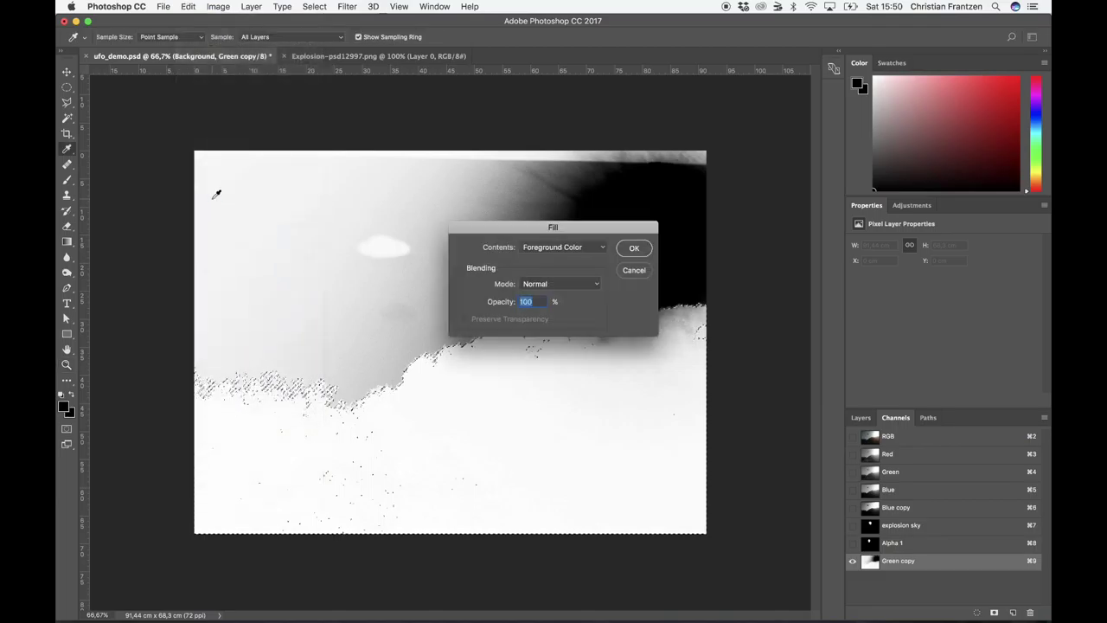
{"action": "left_click", "coordinate": [633, 249]}
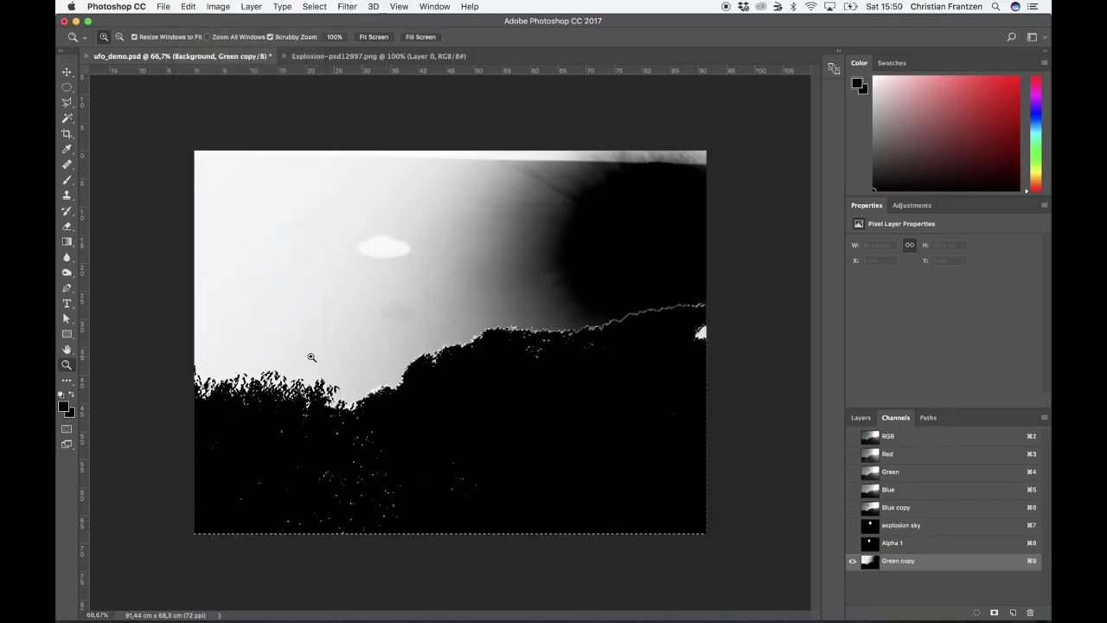
Clear the selection and soften the treeline edge of the Green copy channel with the Blur tool.
{"action": "left_click", "coordinate": [314, 7]}
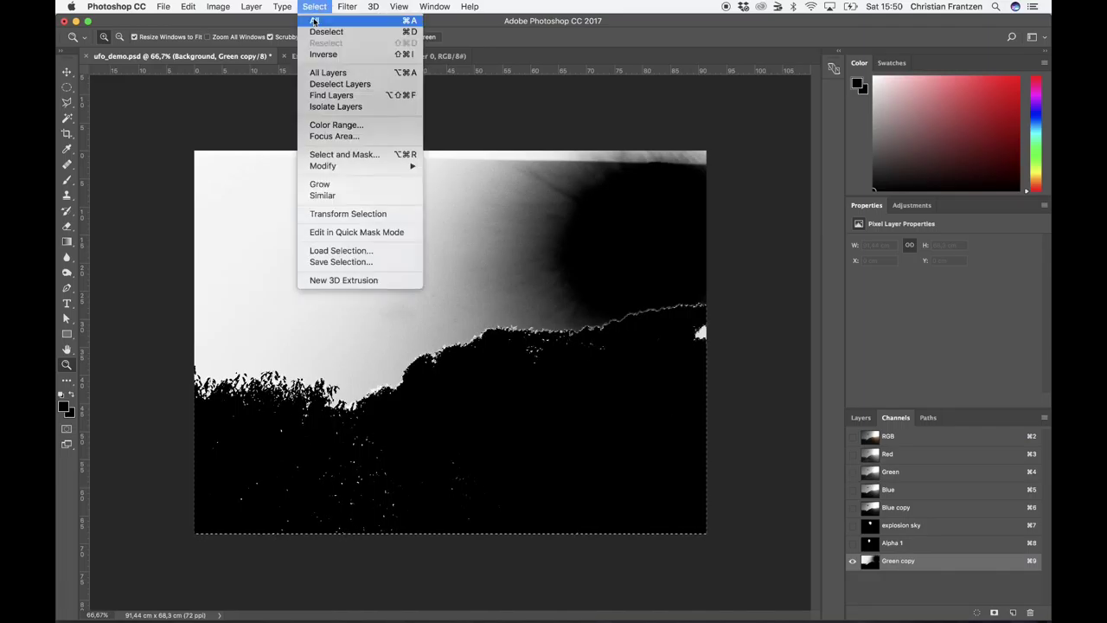
{"action": "left_click", "coordinate": [316, 32]}
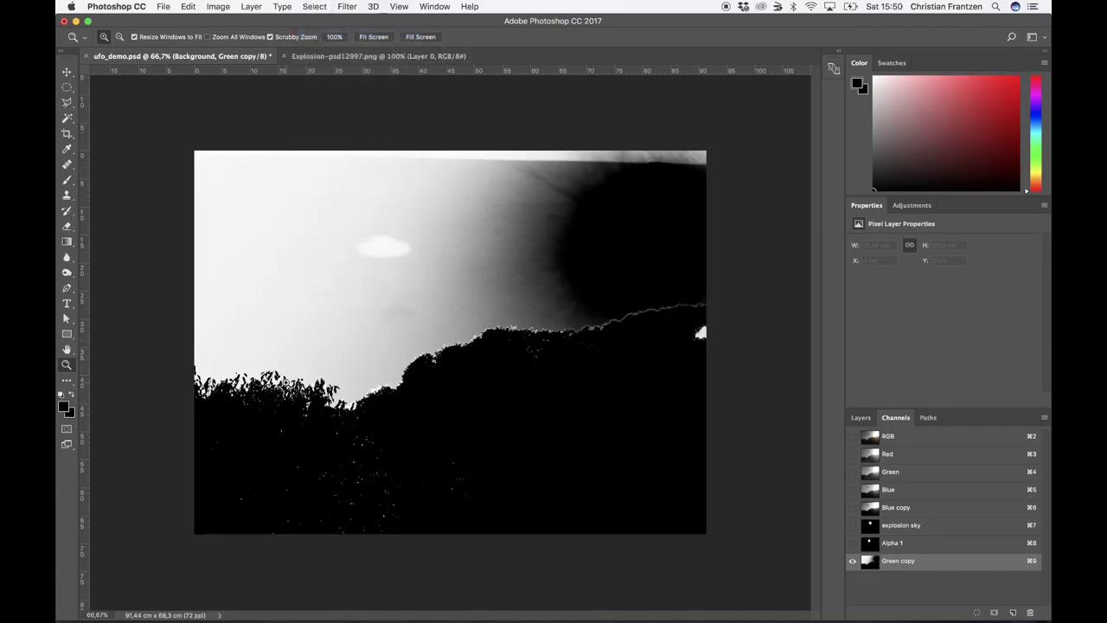
{"action": "left_click", "coordinate": [287, 384]}
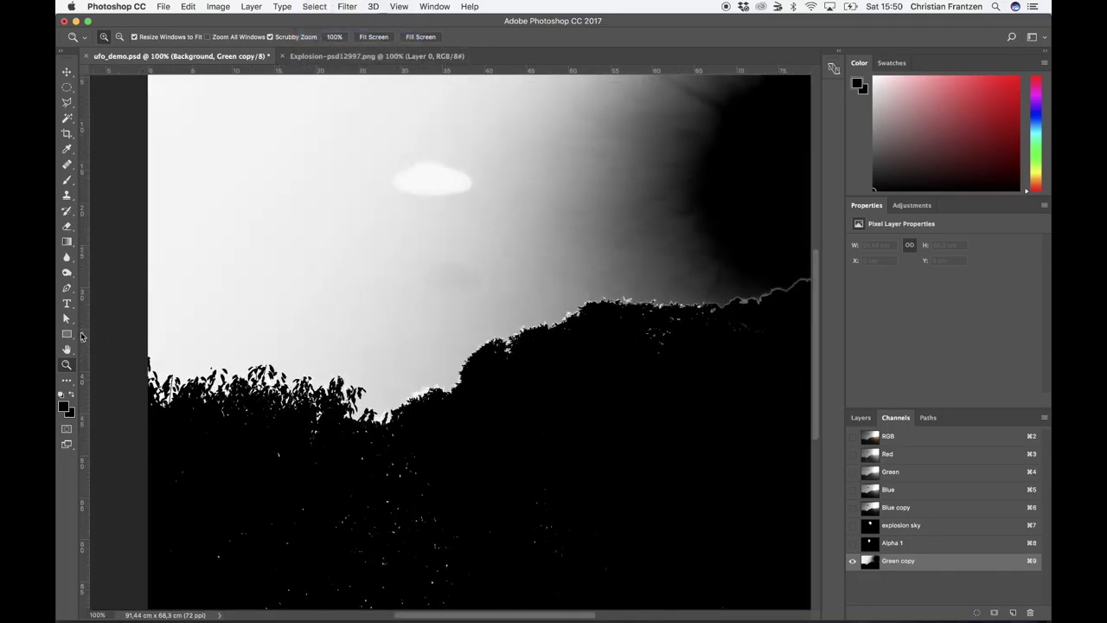
{"action": "left_click", "coordinate": [67, 256]}
{"action": "mouse_move", "coordinate": [147, 359]}
{"action": "left_mouse_down"}
{"action": "mouse_move", "coordinate": [156, 377]}
{"action": "mouse_move", "coordinate": [266, 370]}
{"action": "mouse_move", "coordinate": [260, 382]}
{"action": "left_mouse_up"}
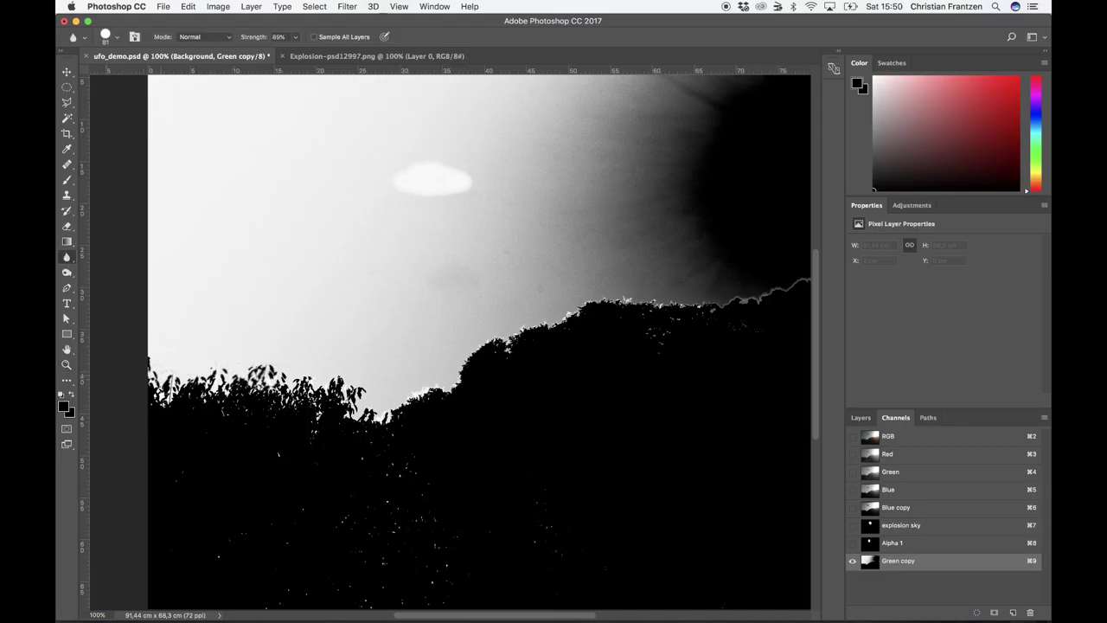
{"action": "mouse_move", "coordinate": [371, 412]}
{"action": "left_mouse_down"}
{"action": "mouse_move", "coordinate": [417, 397]}
{"action": "mouse_move", "coordinate": [457, 389]}
{"action": "mouse_move", "coordinate": [488, 344]}
{"action": "mouse_move", "coordinate": [572, 321]}
{"action": "mouse_move", "coordinate": [585, 301]}
{"action": "mouse_move", "coordinate": [666, 301]}
{"action": "left_mouse_up"}
{"action": "mouse_move", "coordinate": [525, 340]}
{"action": "left_mouse_down"}
{"action": "mouse_move", "coordinate": [432, 396]}
{"action": "mouse_move", "coordinate": [413, 391]}
{"action": "mouse_move", "coordinate": [373, 411]}
{"action": "left_mouse_up"}
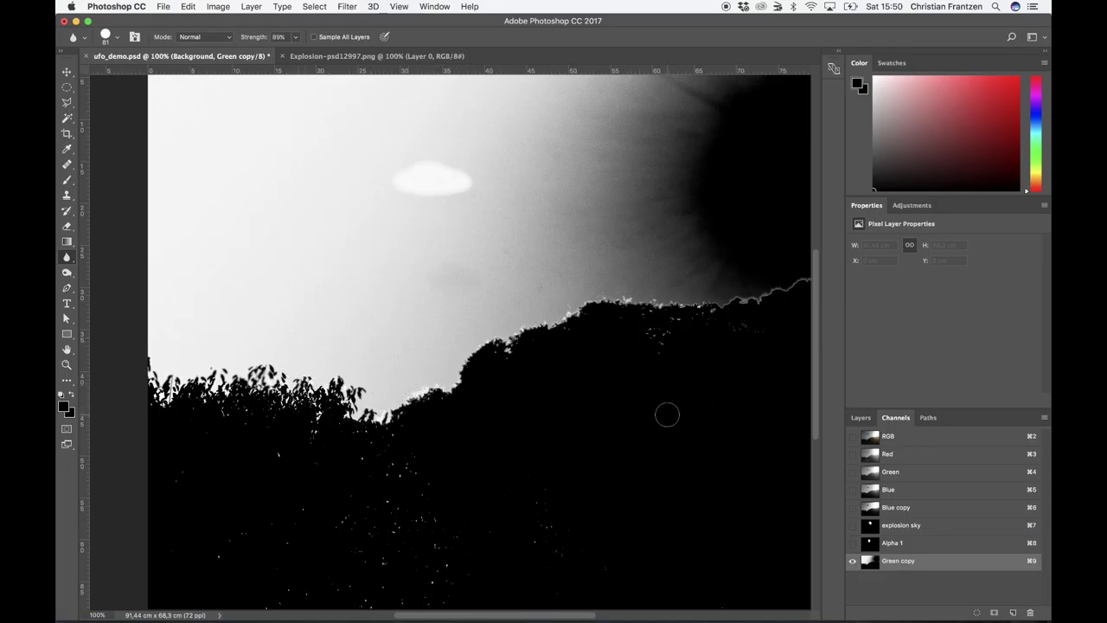
Paint black with the Brush over the bright hill outline and white specks in the tree area of the Green copy channel.
{"action": "scroll", "coordinate": [667, 415], "scroll_direction": "right", "scroll_amount": 5}
{"action": "scroll", "coordinate": [666, 415], "scroll_direction": "right", "scroll_amount": 5}
{"action": "scroll", "coordinate": [667, 414], "scroll_direction": "up", "scroll_amount": 1}
{"action": "scroll", "coordinate": [667, 414], "scroll_direction": "left", "scroll_amount": 4}
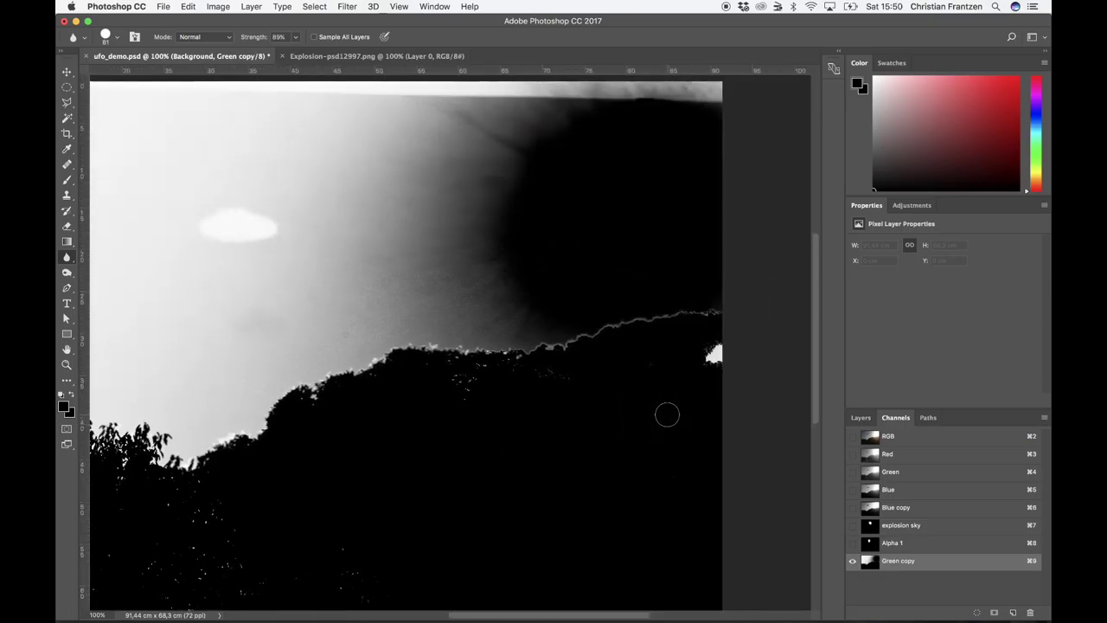
{"action": "left_click", "coordinate": [65, 181]}
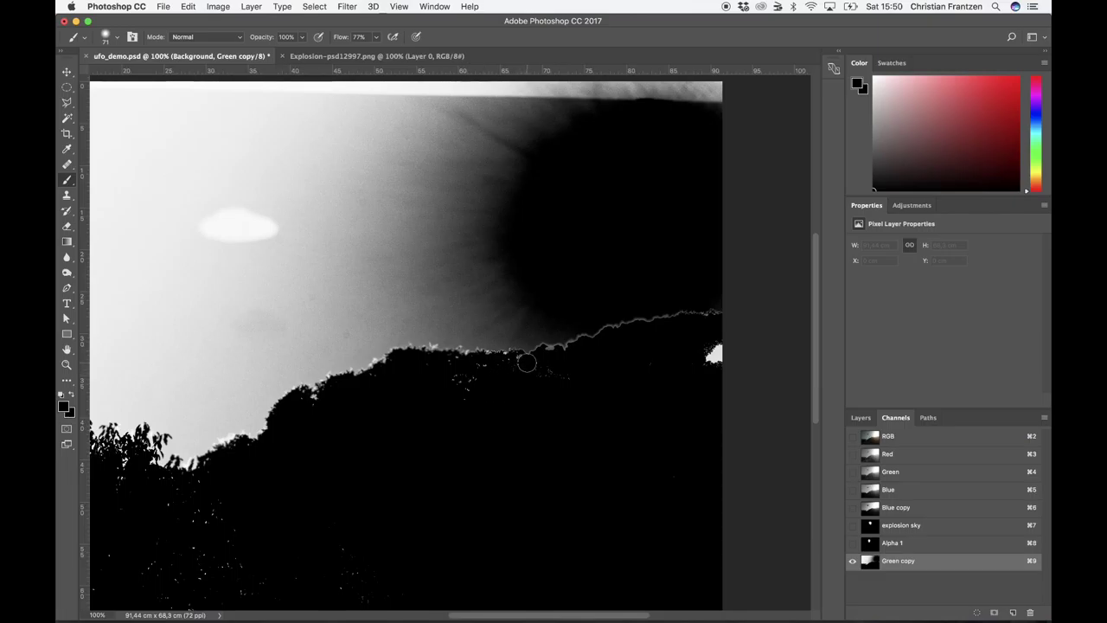
{"action": "mouse_move", "coordinate": [527, 363]}
{"action": "left_mouse_down"}
{"action": "mouse_move", "coordinate": [616, 322]}
{"action": "mouse_move", "coordinate": [716, 310]}
{"action": "mouse_move", "coordinate": [708, 373]}
{"action": "mouse_move", "coordinate": [714, 332]}
{"action": "mouse_move", "coordinate": [709, 361]}
{"action": "left_mouse_up"}
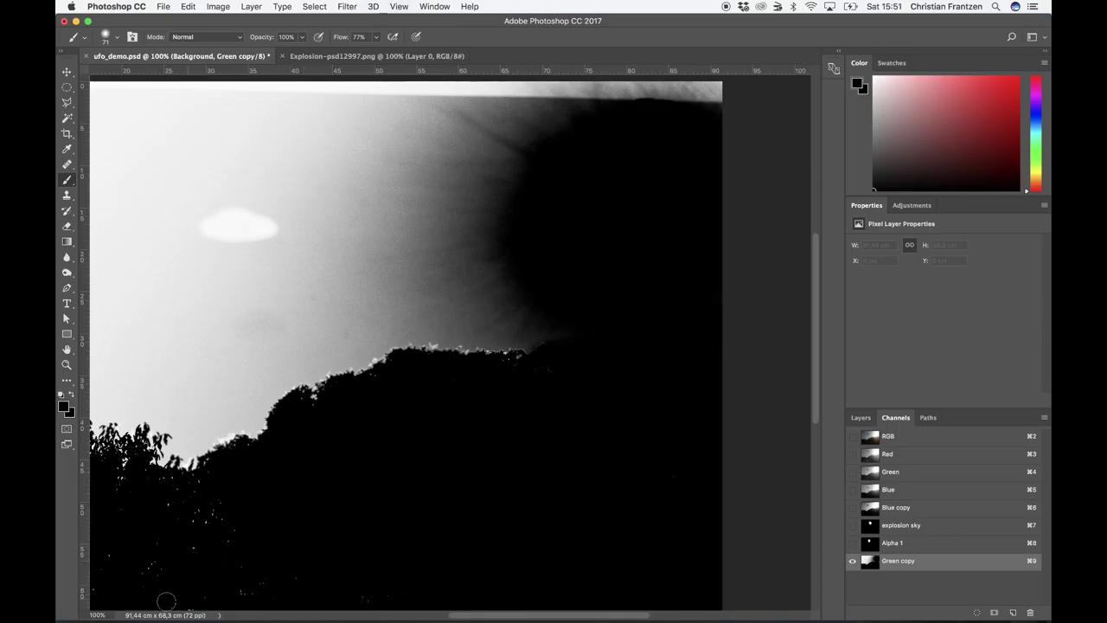
{"action": "mouse_move", "coordinate": [303, 583]}
{"action": "left_mouse_down"}
{"action": "mouse_move", "coordinate": [163, 529]}
{"action": "mouse_move", "coordinate": [225, 507]}
{"action": "mouse_move", "coordinate": [165, 507]}
{"action": "mouse_move", "coordinate": [153, 563]}
{"action": "left_mouse_up"}
Outline the speckled tree area below the leaf tips at the image's lower left with the Polygonal Lasso.
{"action": "left_click", "coordinate": [67, 350]}
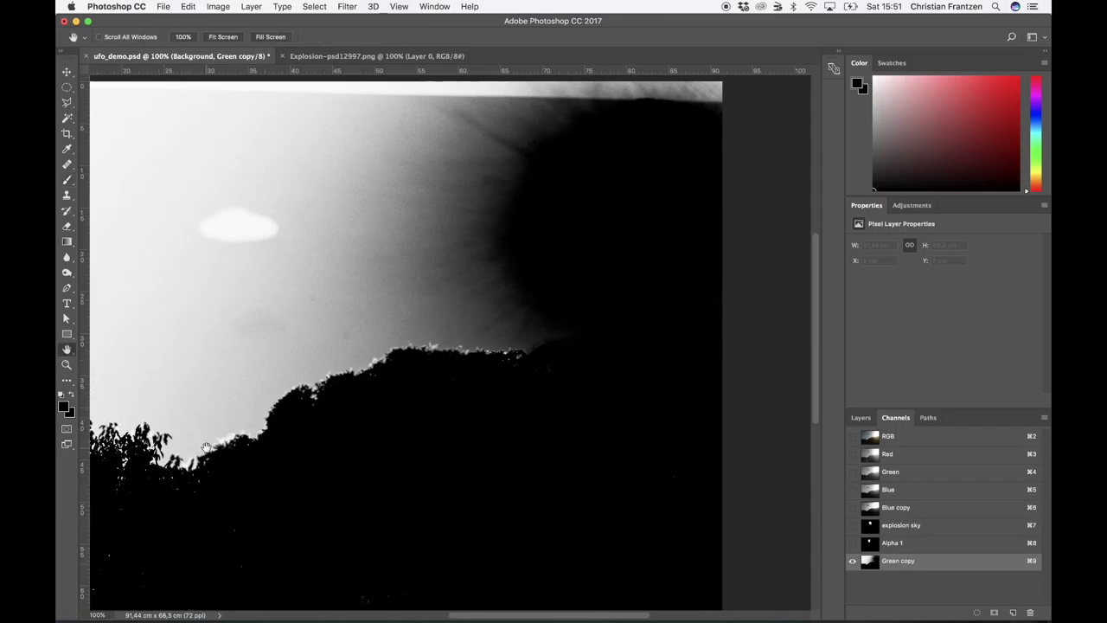
{"action": "left_click_drag", "start_coordinate": [238, 430], "coordinate": [515, 307]}
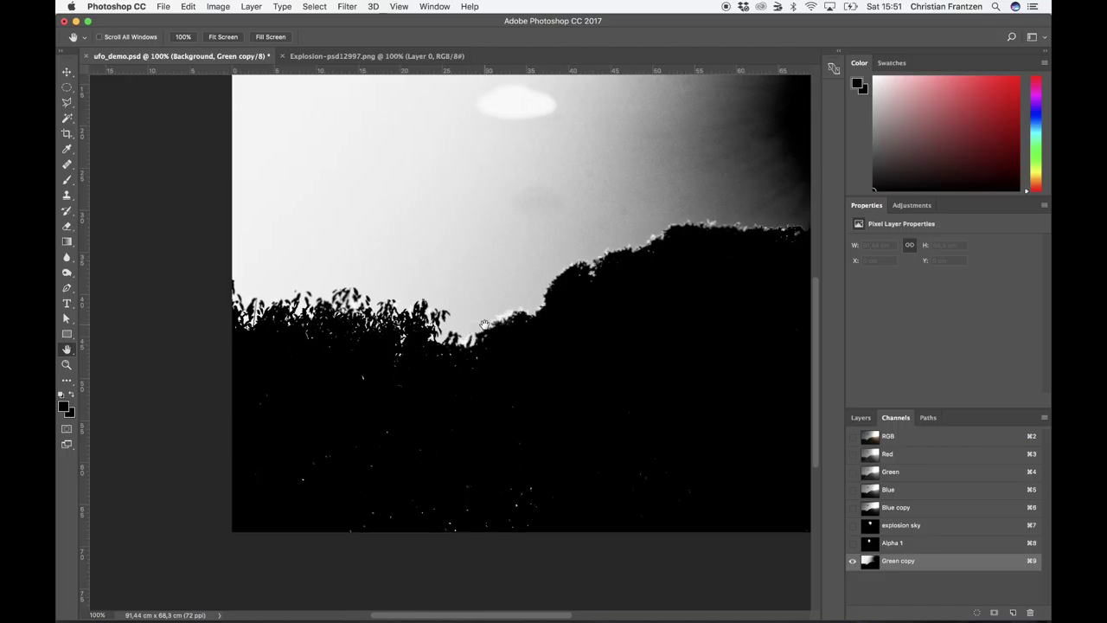
{"action": "left_click", "coordinate": [66, 180]}
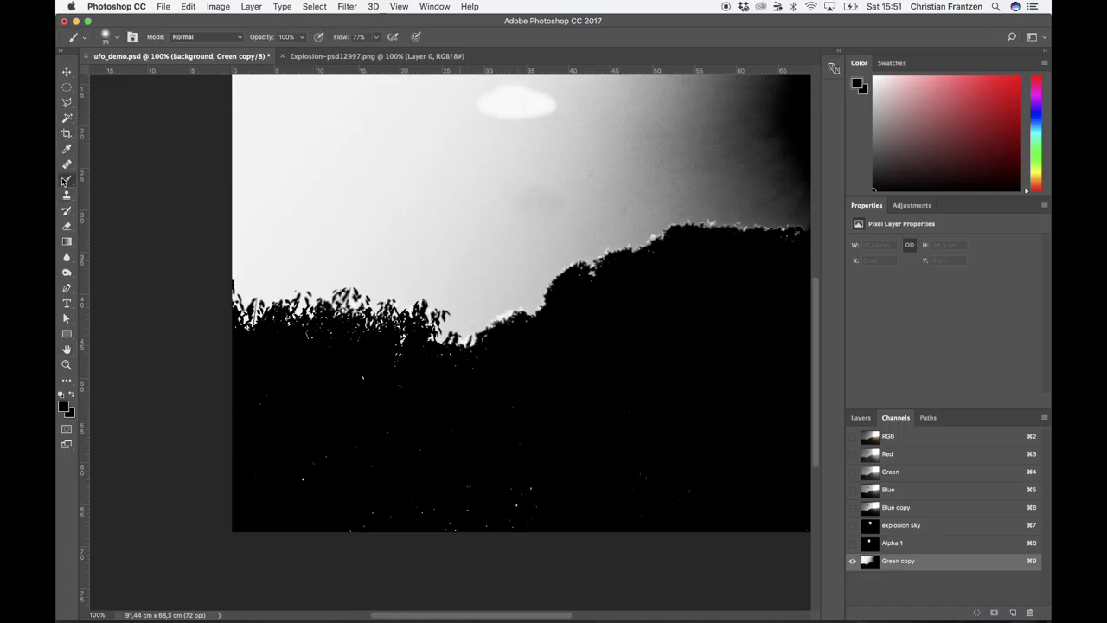
{"action": "left_click", "coordinate": [66, 102]}
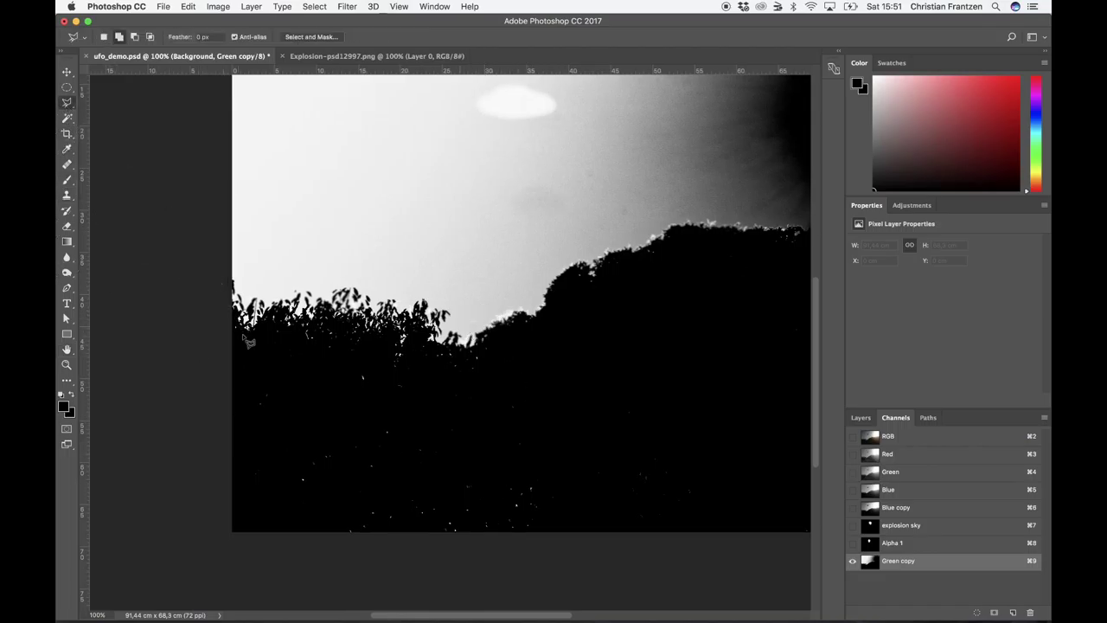
{"action": "left_click", "coordinate": [216, 346]}
{"action": "left_click", "coordinate": [365, 358]}
{"action": "left_click", "coordinate": [396, 330]}
{"action": "left_click", "coordinate": [423, 332]}
{"action": "left_click", "coordinate": [423, 347]}
{"action": "left_click", "coordinate": [519, 349]}
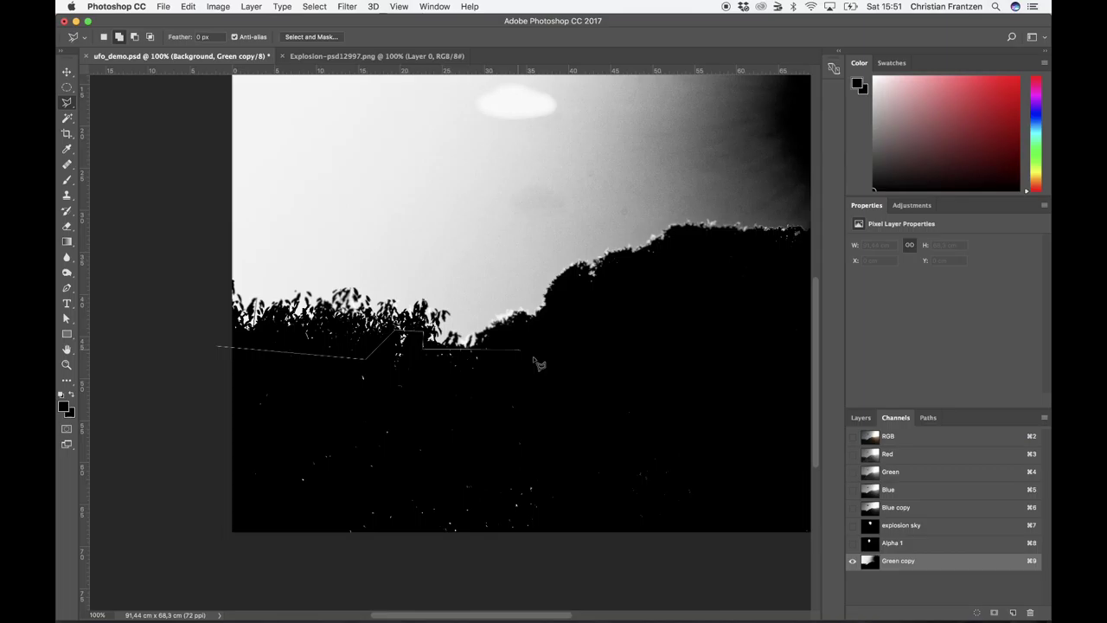
{"action": "left_click", "coordinate": [692, 449]}
{"action": "left_click", "coordinate": [742, 540]}
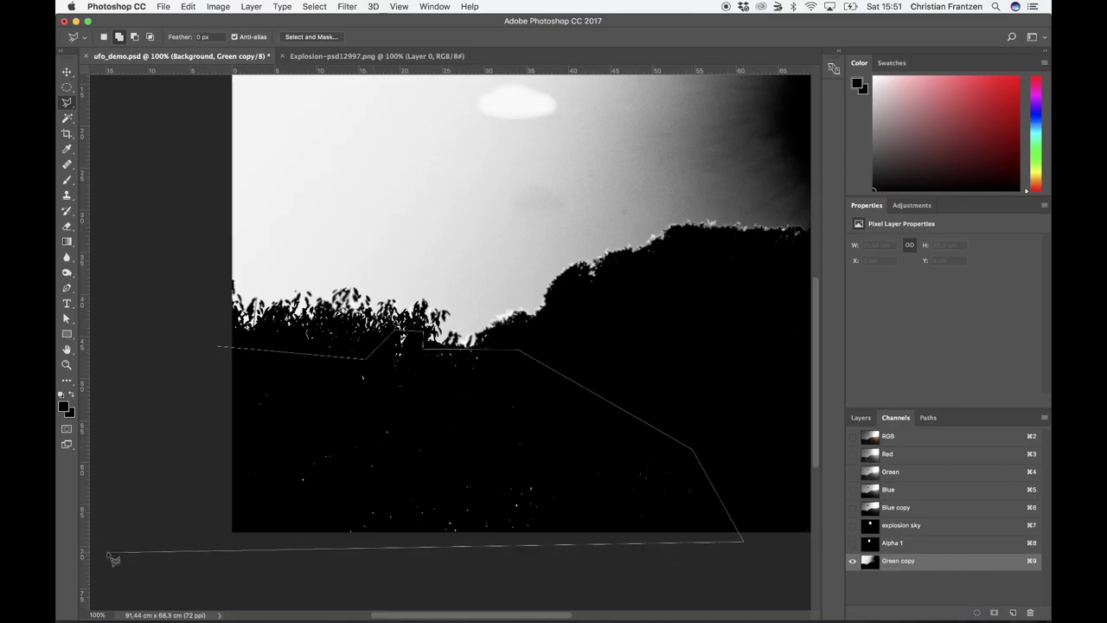
{"action": "left_click", "coordinate": [108, 550]}
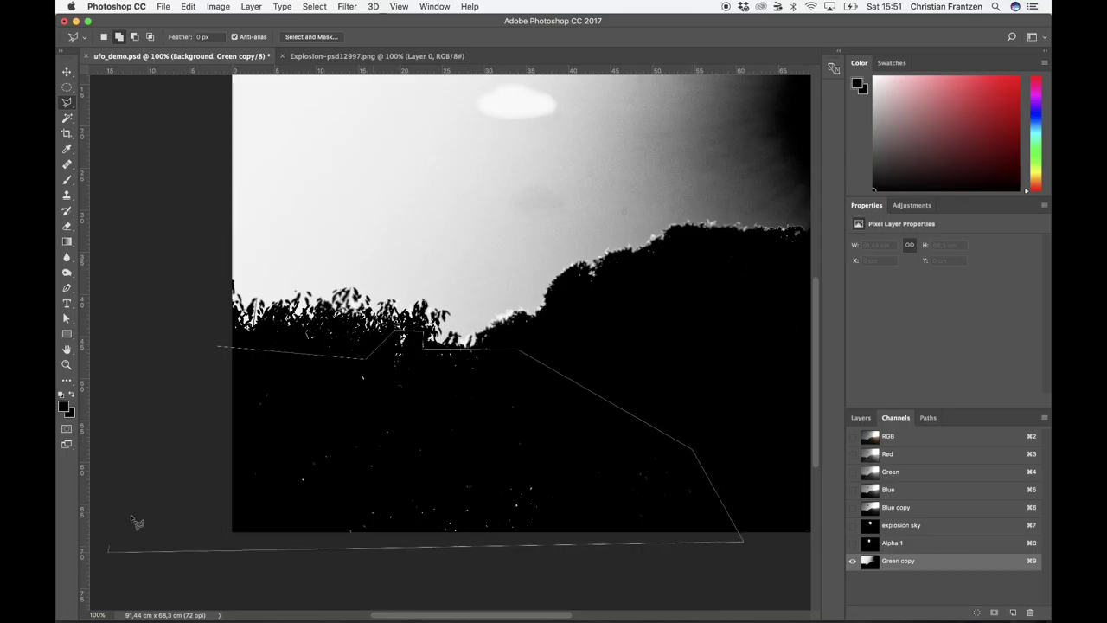
{"action": "left_click", "coordinate": [218, 349]}
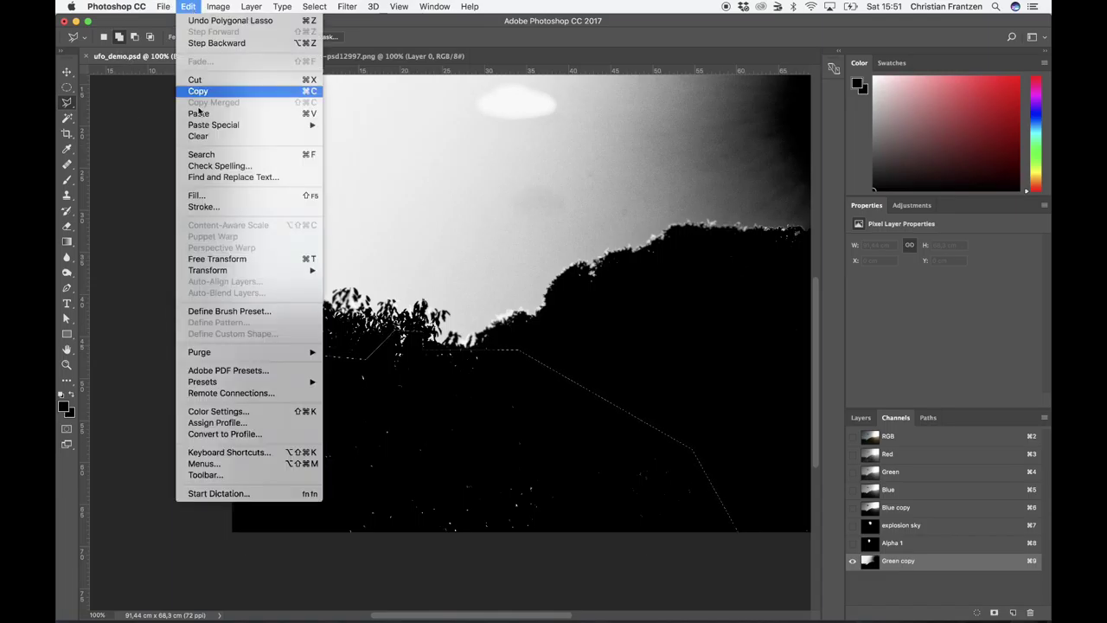
Fill the outlined tree area with the black foreground colour, Normal mode, 100% opacity, and clear the selection.
{"action": "left_click", "coordinate": [216, 196]}
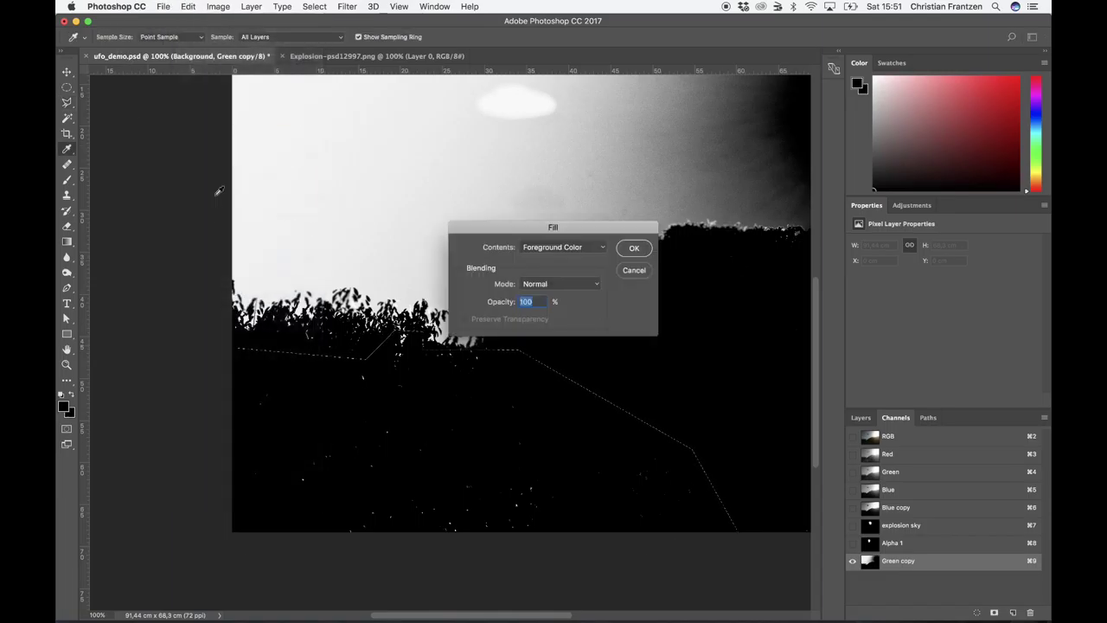
{"action": "left_click", "coordinate": [634, 248]}
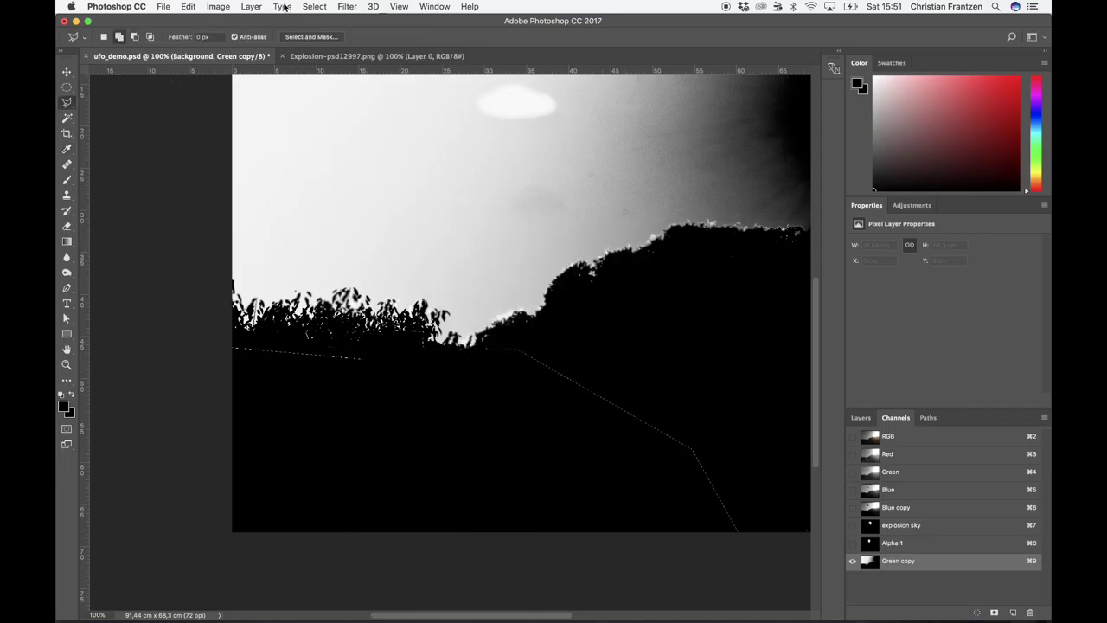
{"action": "left_click", "coordinate": [314, 6]}
{"action": "left_click", "coordinate": [319, 57]}
{"action": "left_click", "coordinate": [315, 7]}
{"action": "left_click", "coordinate": [318, 32]}
Load the Green copy channel as a new selection and return to the RGB composite with the Green copy channel hidden.
{"action": "left_click", "coordinate": [315, 7]}
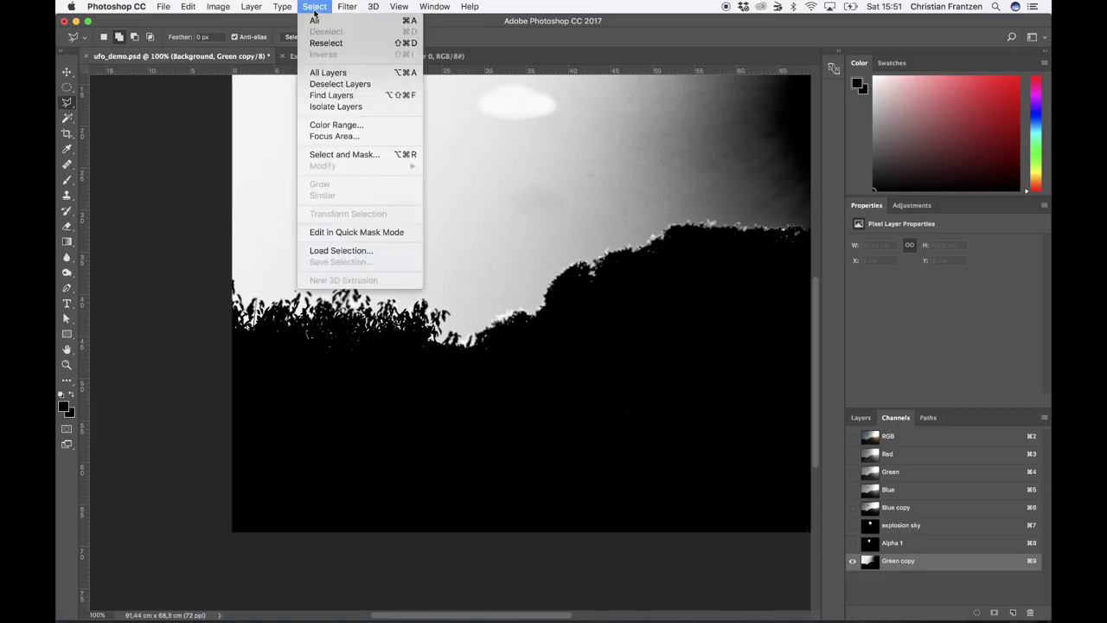
{"action": "left_click", "coordinate": [330, 251]}
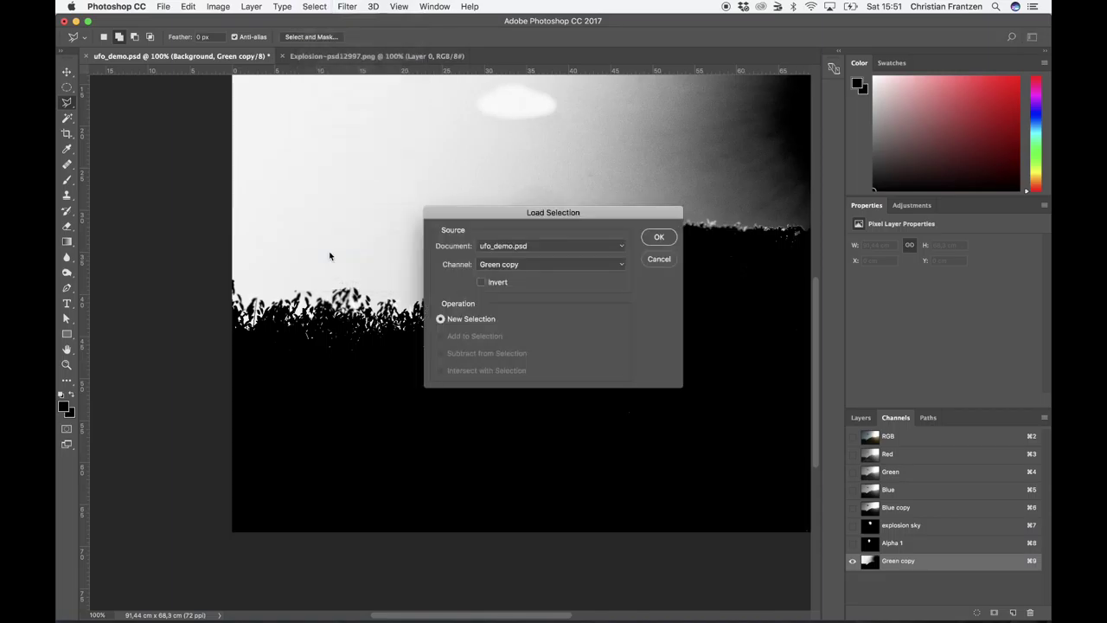
{"action": "left_click", "coordinate": [658, 239]}
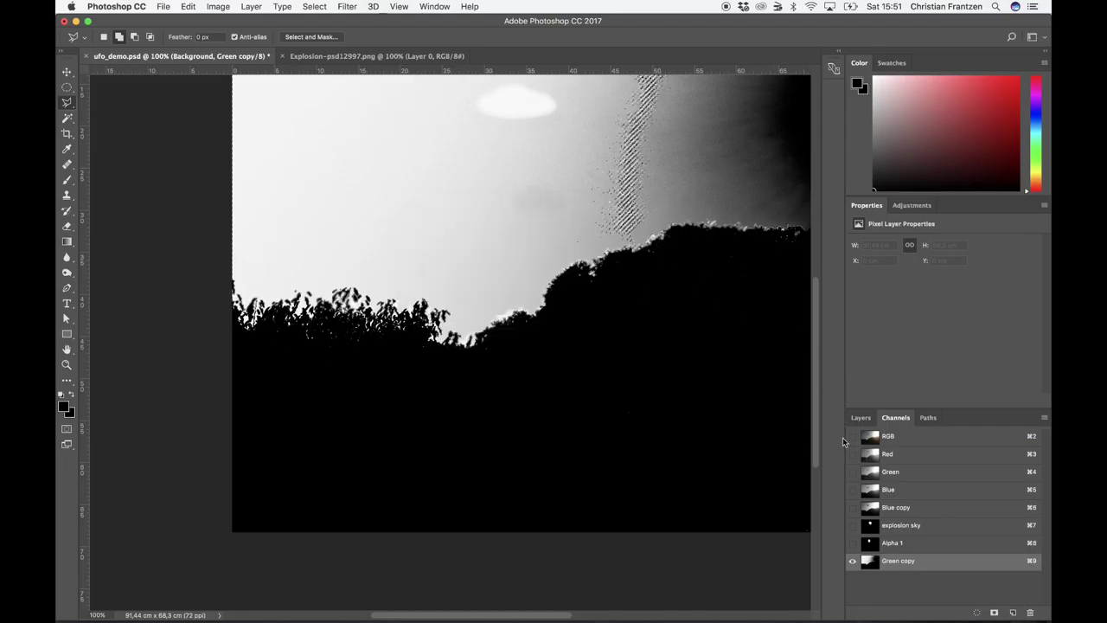
{"action": "left_click", "coordinate": [852, 436]}
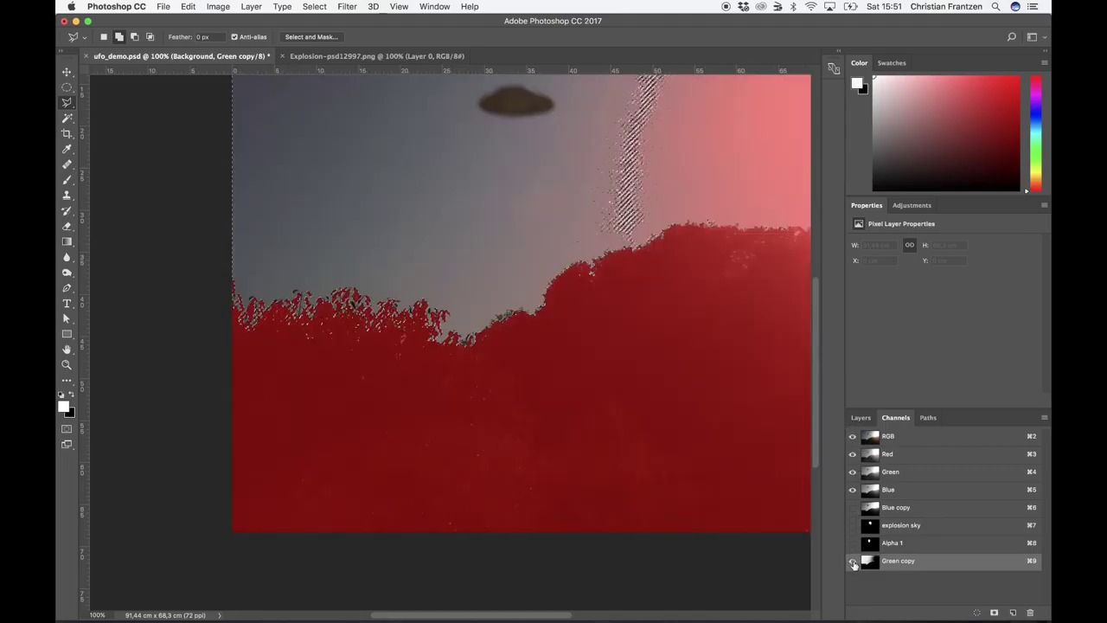
{"action": "left_click", "coordinate": [852, 561]}
{"action": "left_click", "coordinate": [915, 438]}
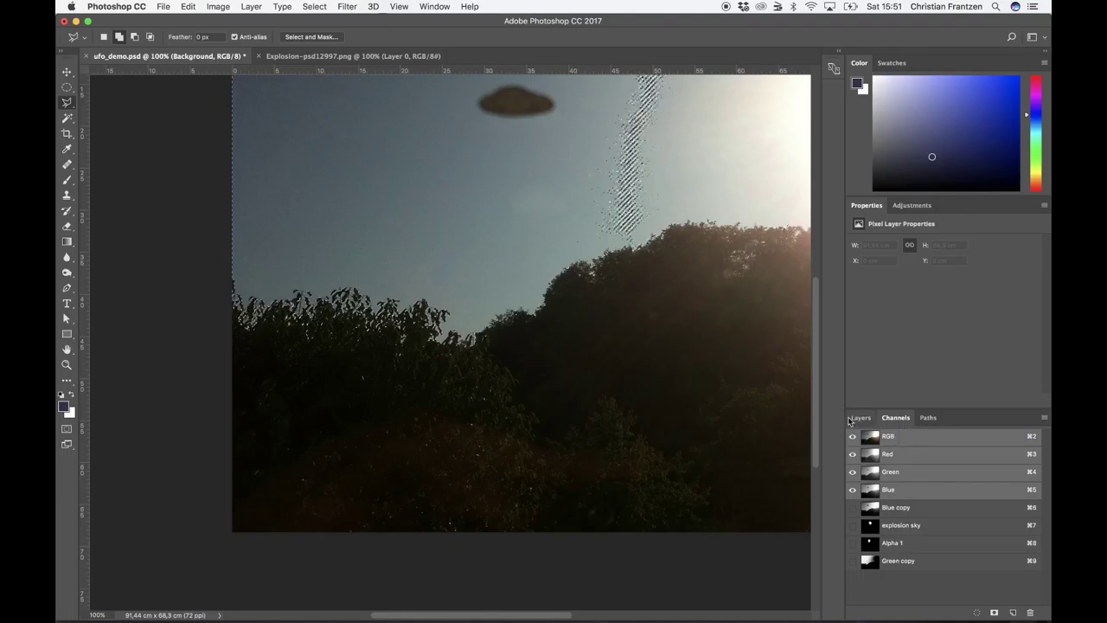
Add a new layer directly above the Background and name it darker sky.
{"action": "left_click", "coordinate": [858, 418]}
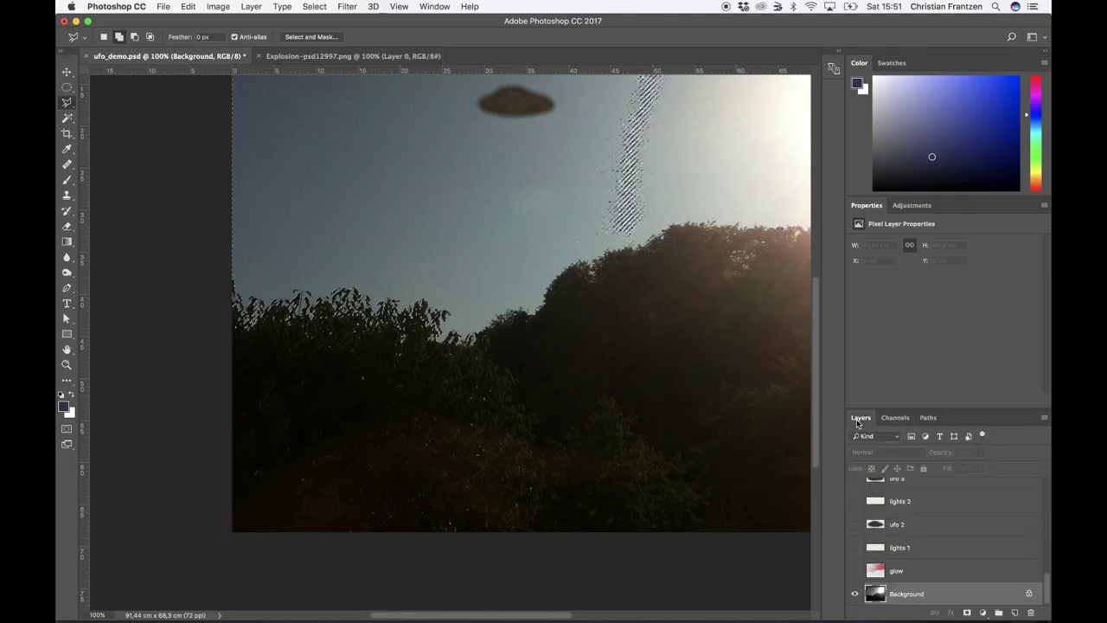
{"action": "left_click", "coordinate": [1013, 613]}
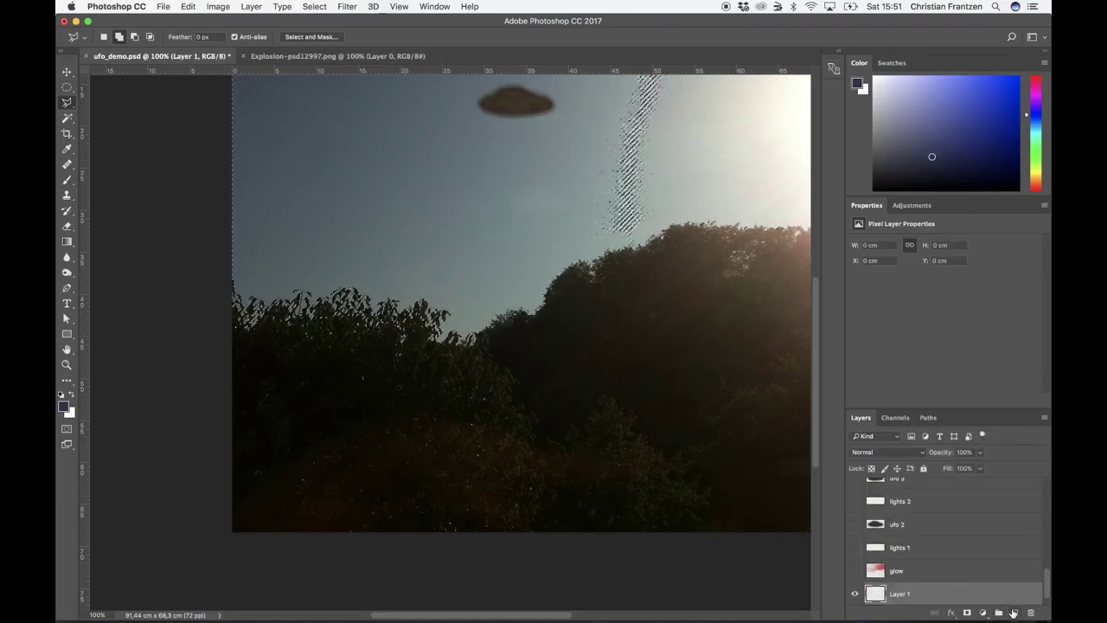
{"action": "double_click", "coordinate": [887, 595]}
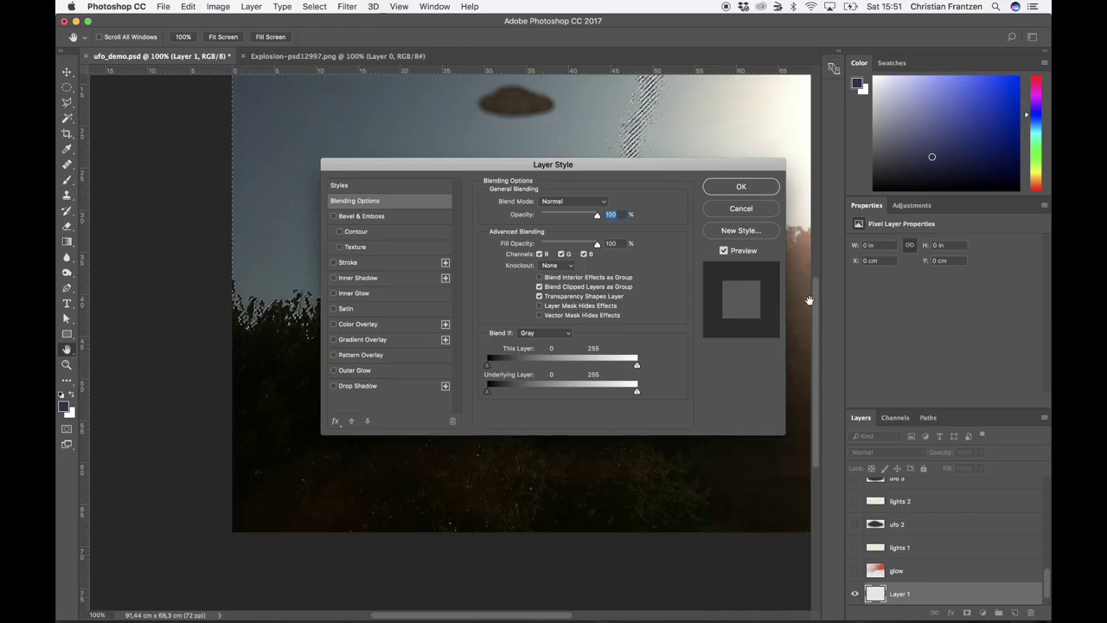
{"action": "left_click", "coordinate": [740, 208]}
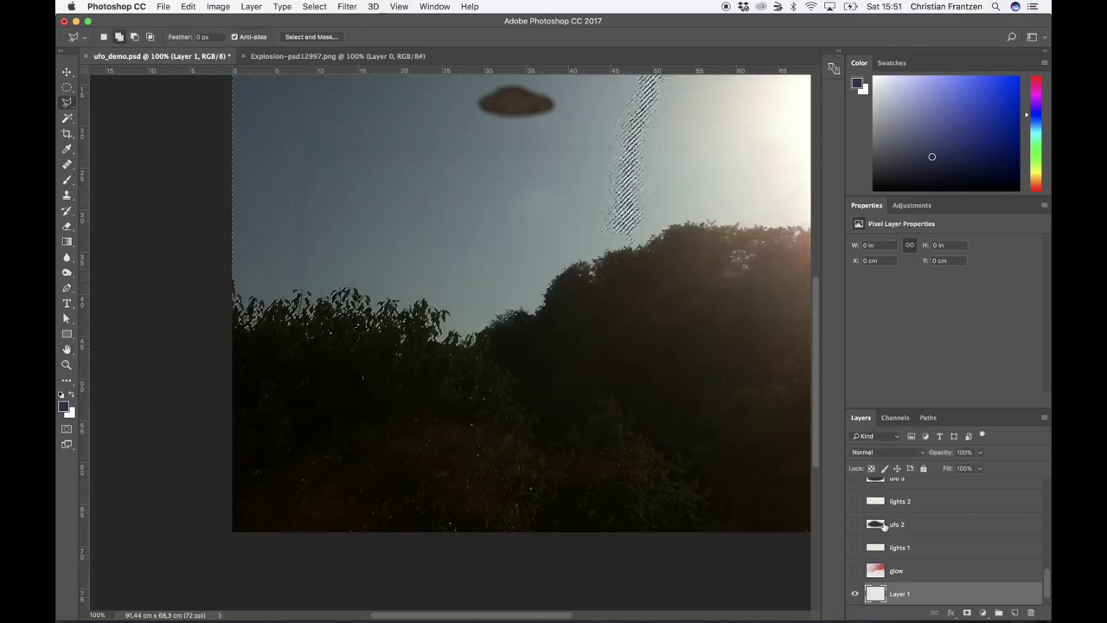
{"action": "double_click", "coordinate": [899, 594]}
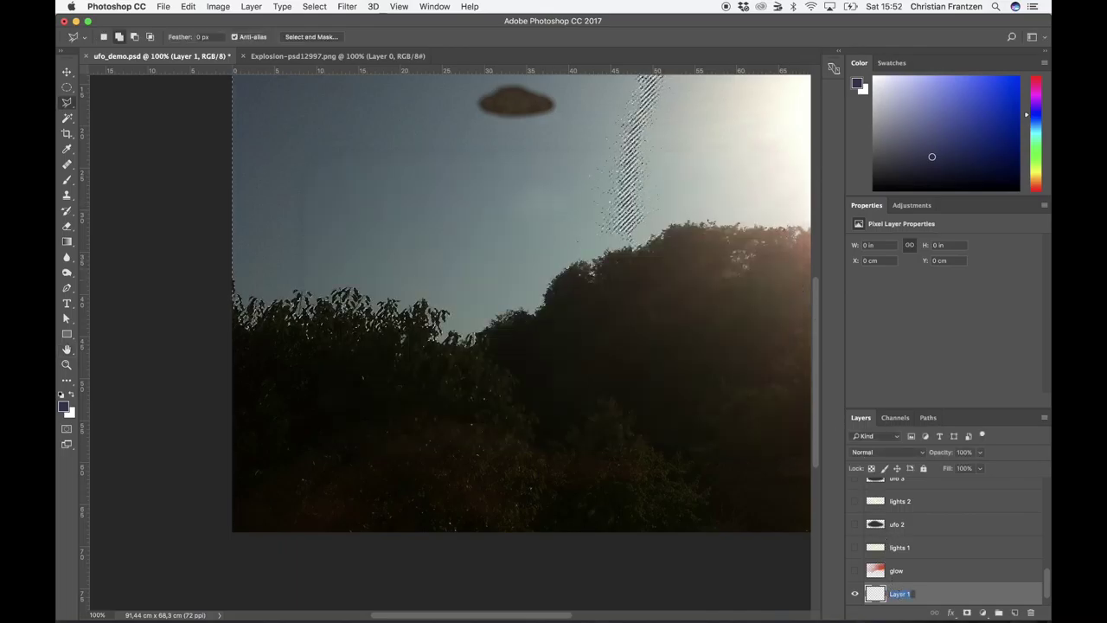
{"action": "type", "text": "cl"}
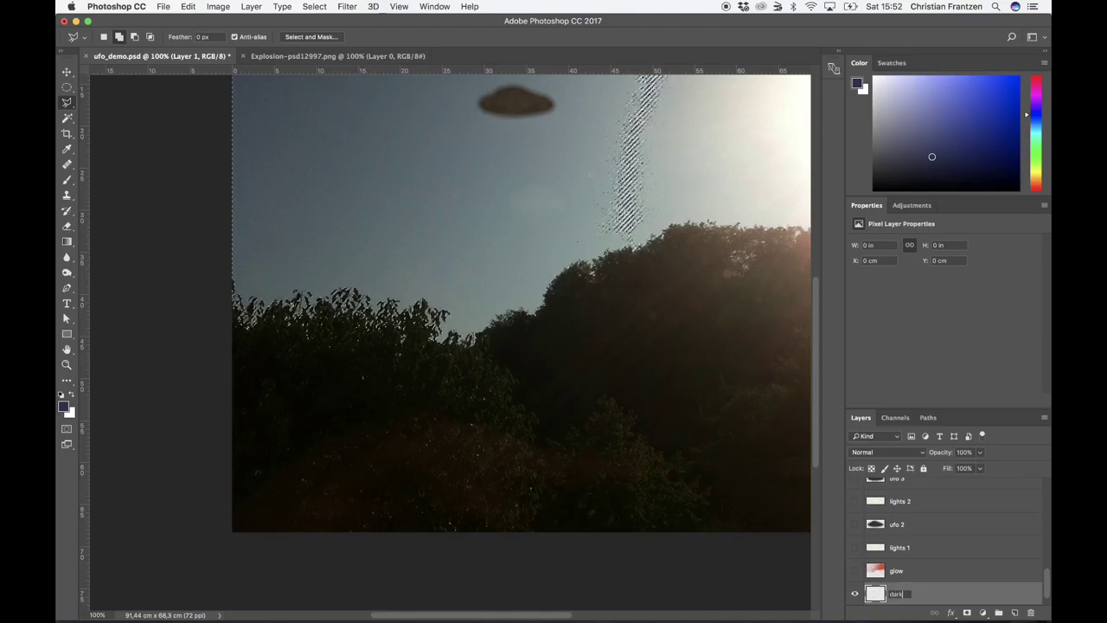
{"action": "key", "text": "Return"}
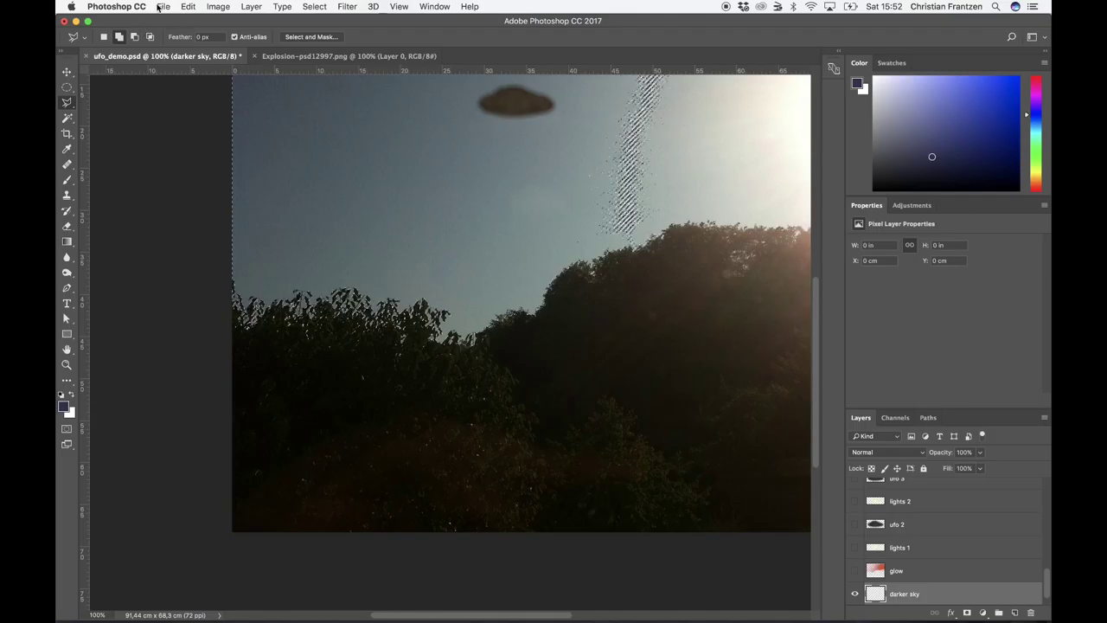
Choose a muted dark blue as the foreground colour.
{"action": "left_click", "coordinate": [63, 407]}
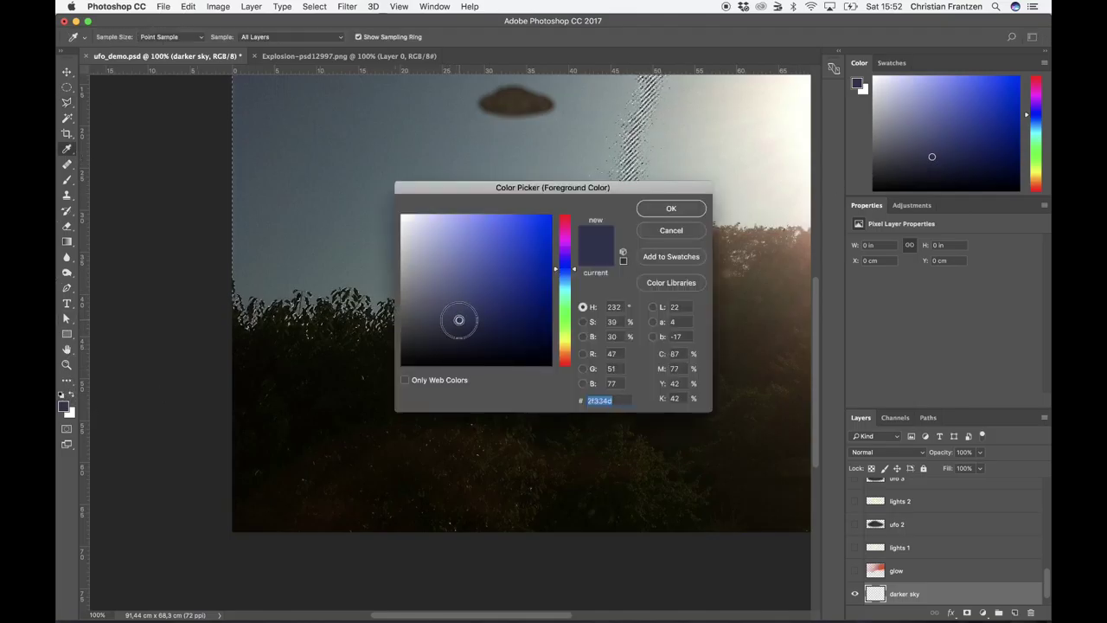
{"action": "left_click", "coordinate": [672, 209]}
{"action": "key", "text": "l"}
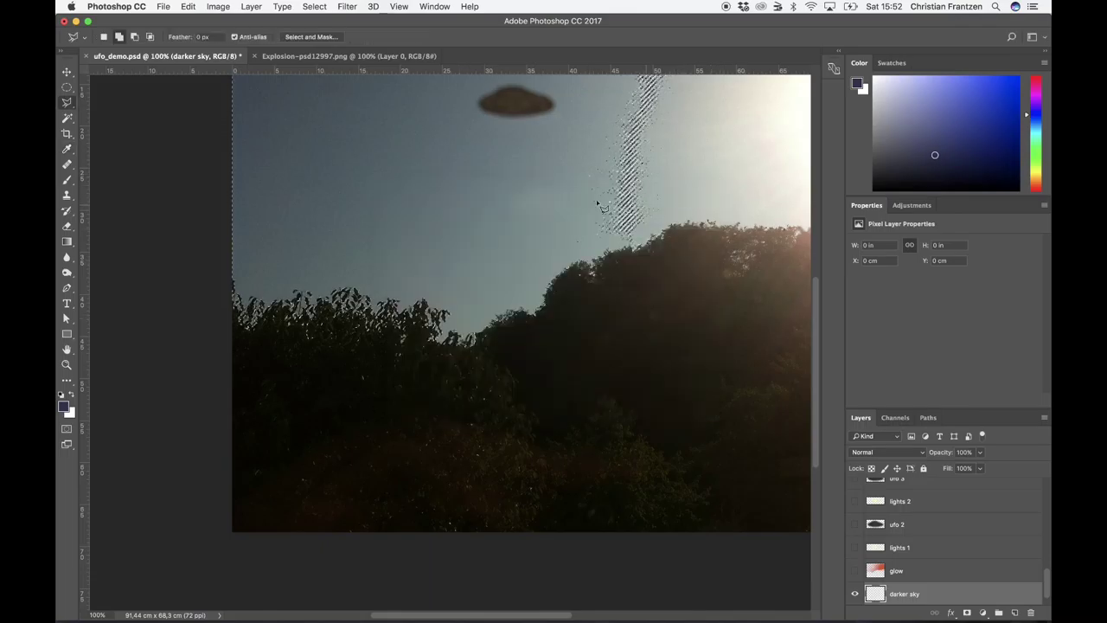
Fill the loaded sky selection on the darker sky layer with the foreground colour, Normal mode, 100% opacity, and clear the selection.
{"action": "left_click", "coordinate": [188, 7]}
{"action": "left_click", "coordinate": [187, 91]}
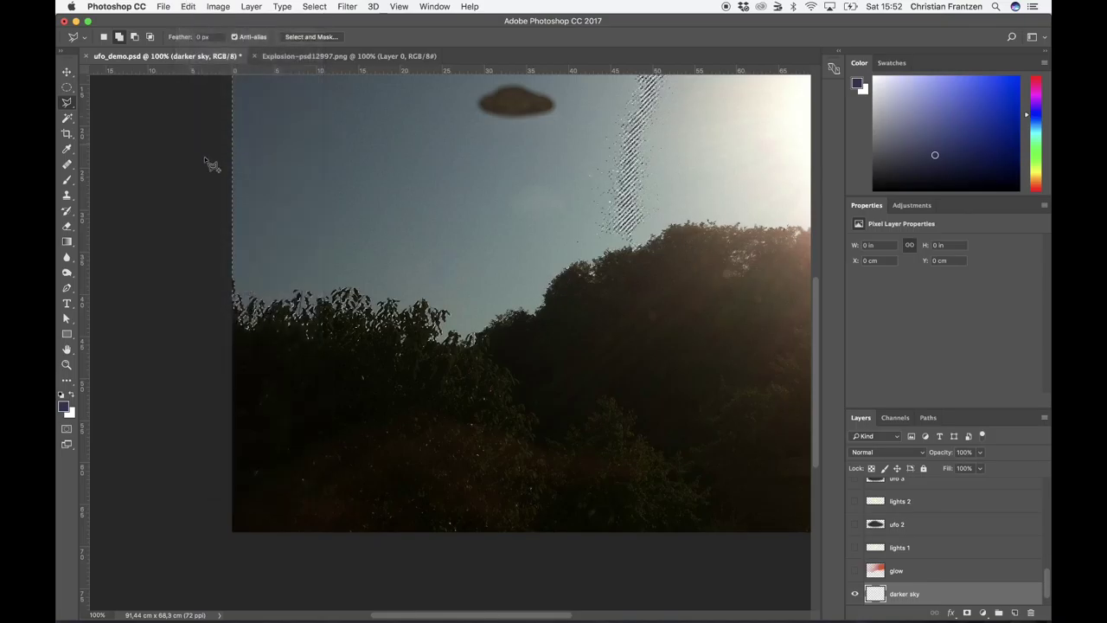
{"action": "left_click", "coordinate": [189, 6]}
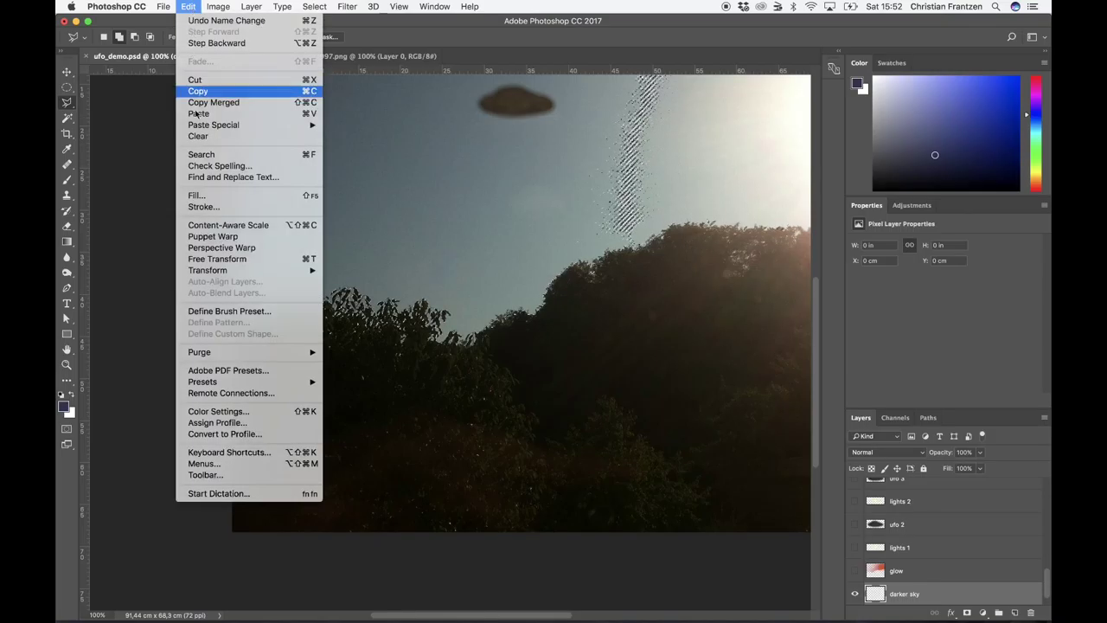
{"action": "left_click", "coordinate": [211, 195]}
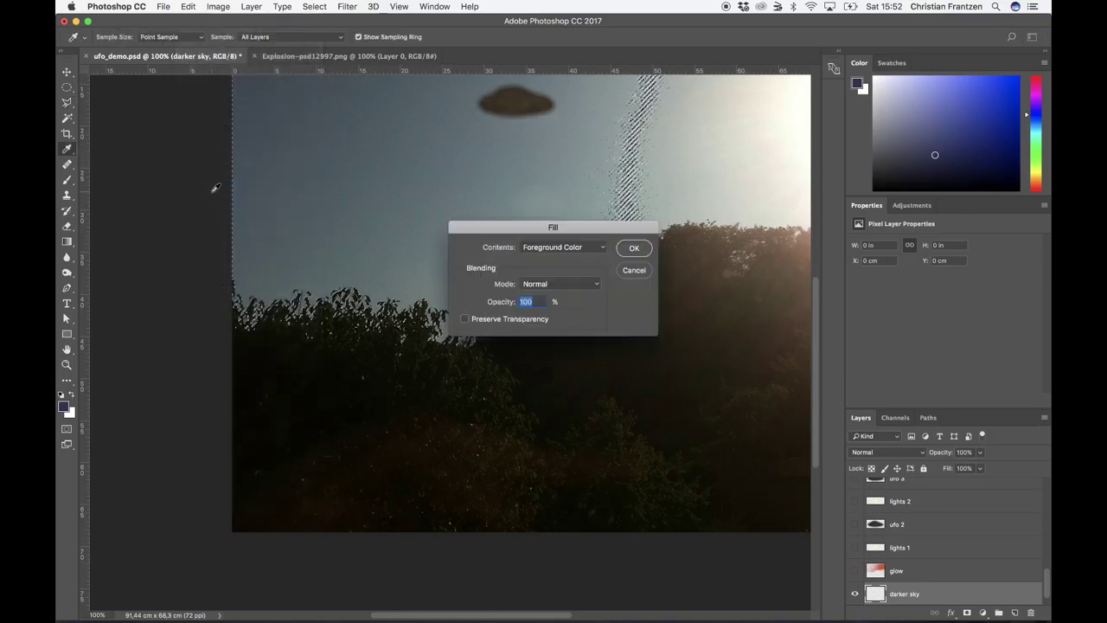
{"action": "left_click", "coordinate": [634, 248]}
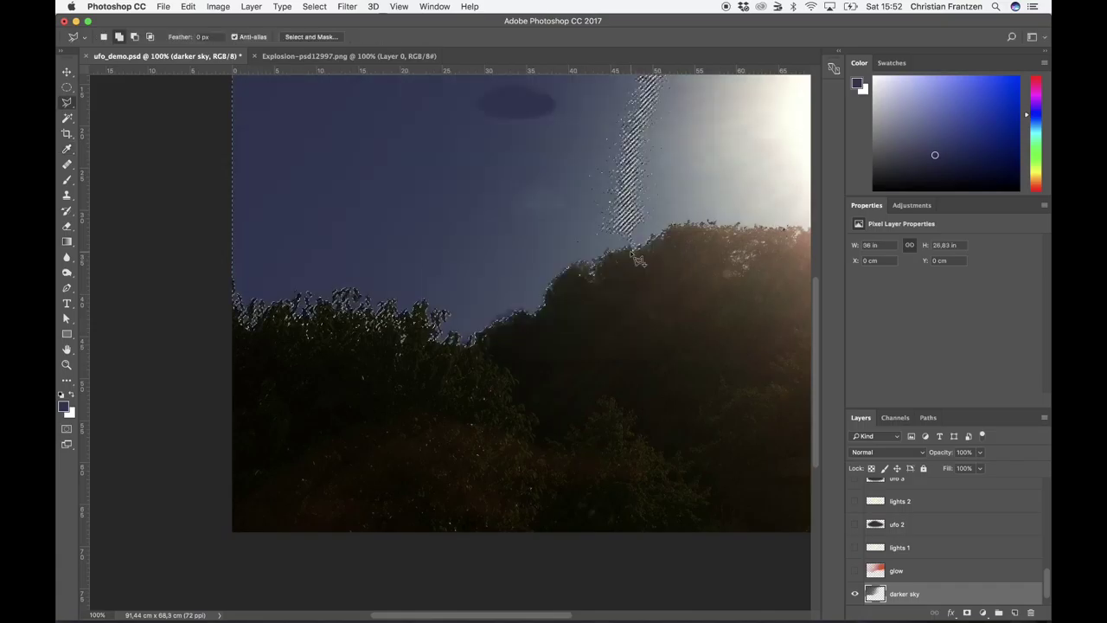
{"action": "left_click", "coordinate": [315, 6]}
{"action": "left_click", "coordinate": [320, 45]}
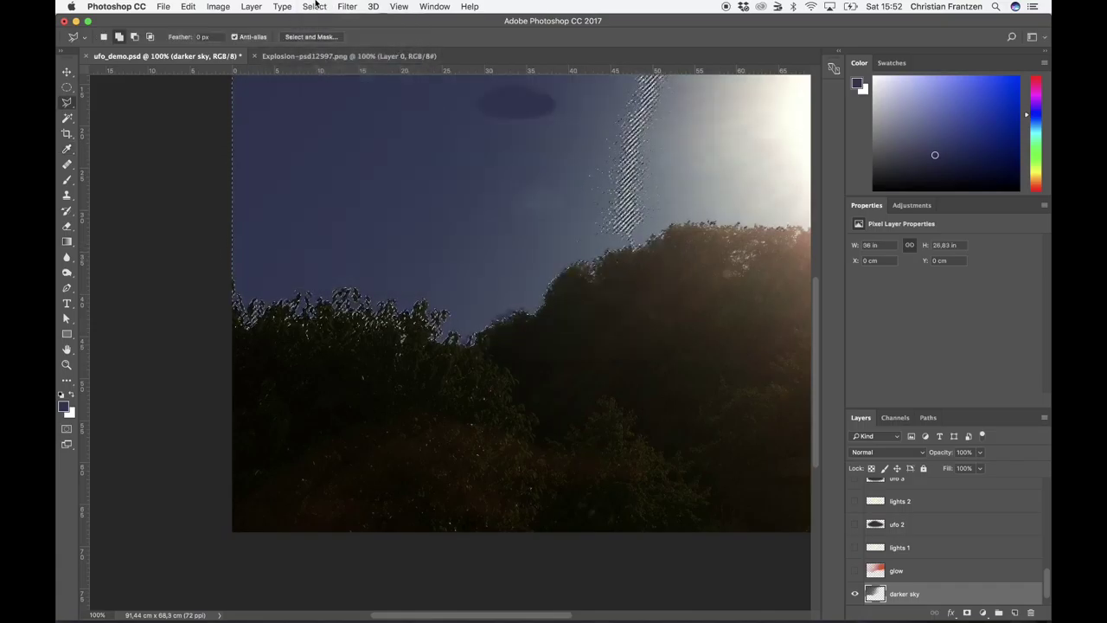
{"action": "left_click", "coordinate": [315, 6]}
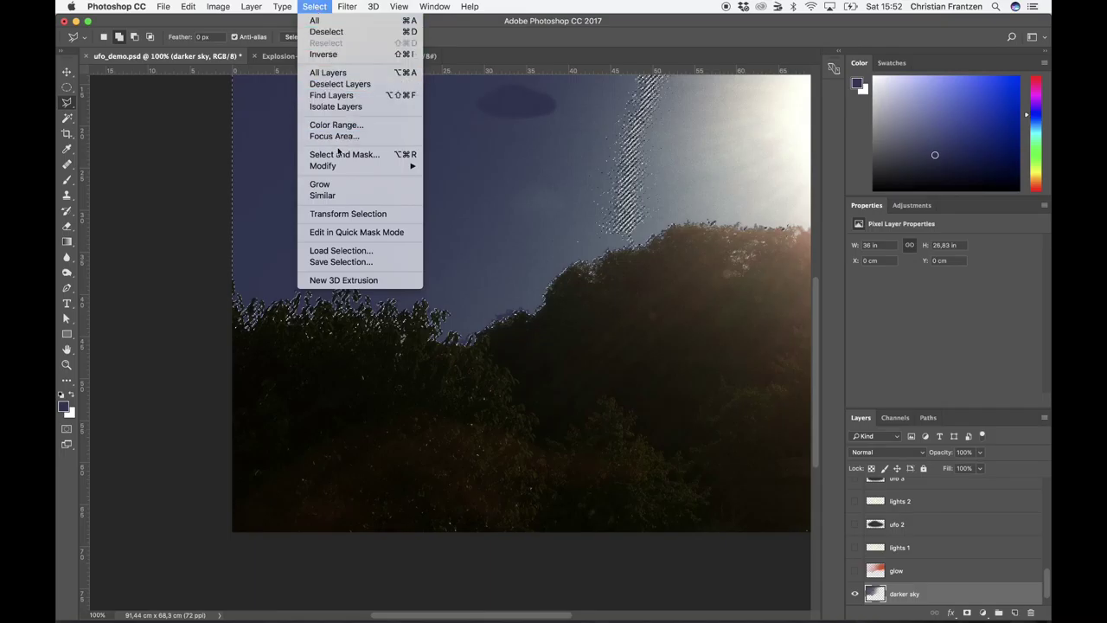
{"action": "left_click", "coordinate": [329, 33]}
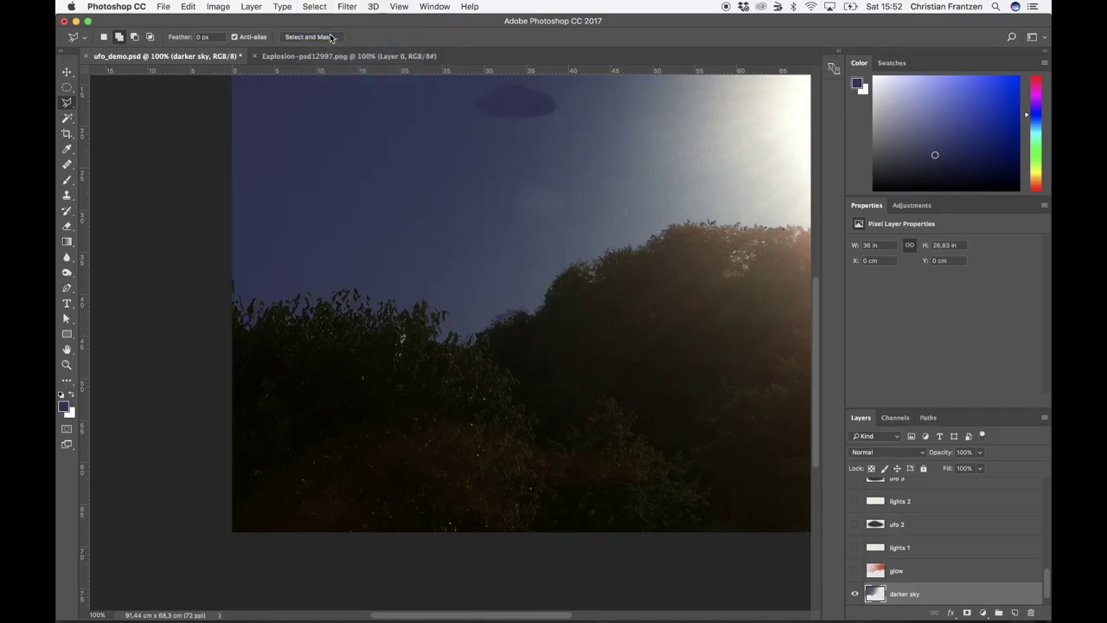
Hide the darker sky layer and select the dark UFO on the Background with the Magic Wand at tolerance 50.
{"action": "left_click", "coordinate": [856, 594]}
{"action": "scroll", "coordinate": [861, 596], "scroll_direction": "down", "scroll_amount": 2}
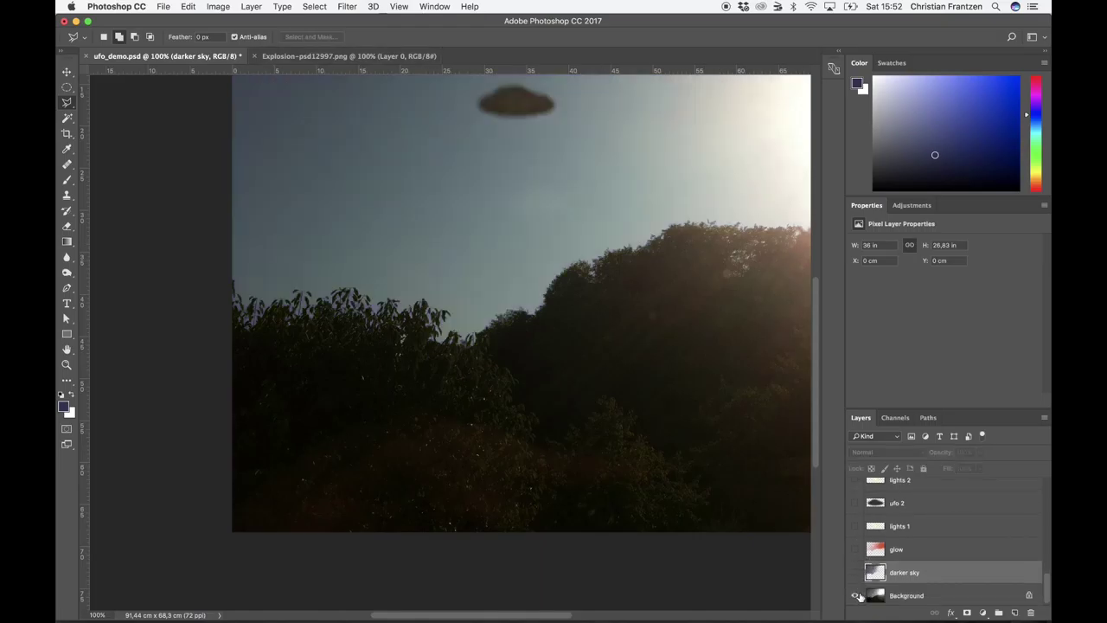
{"action": "left_click", "coordinate": [912, 595]}
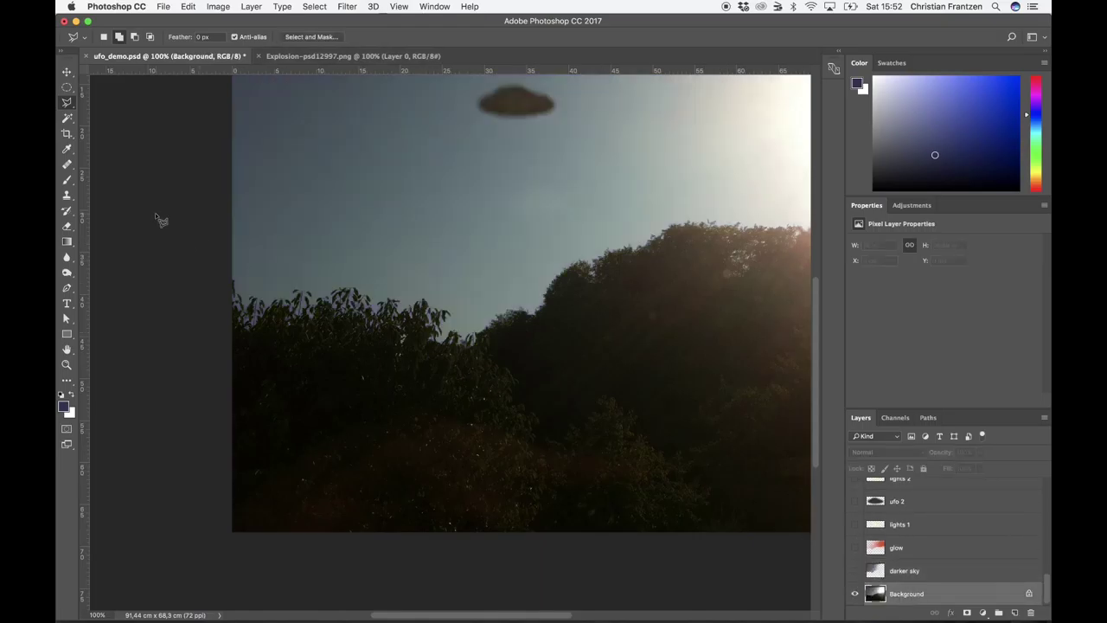
{"action": "left_click", "coordinate": [67, 117]}
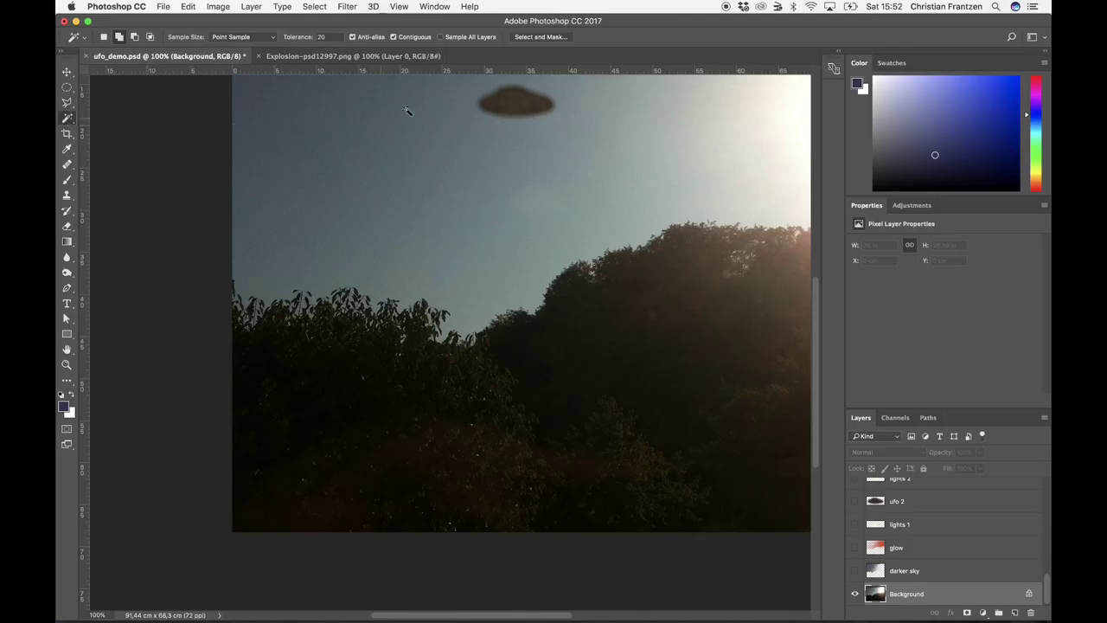
{"action": "left_click", "coordinate": [325, 36]}
{"action": "type", "text": "50"}
Feather the UFO selection by 40 pixels.
{"action": "left_click", "coordinate": [315, 8]}
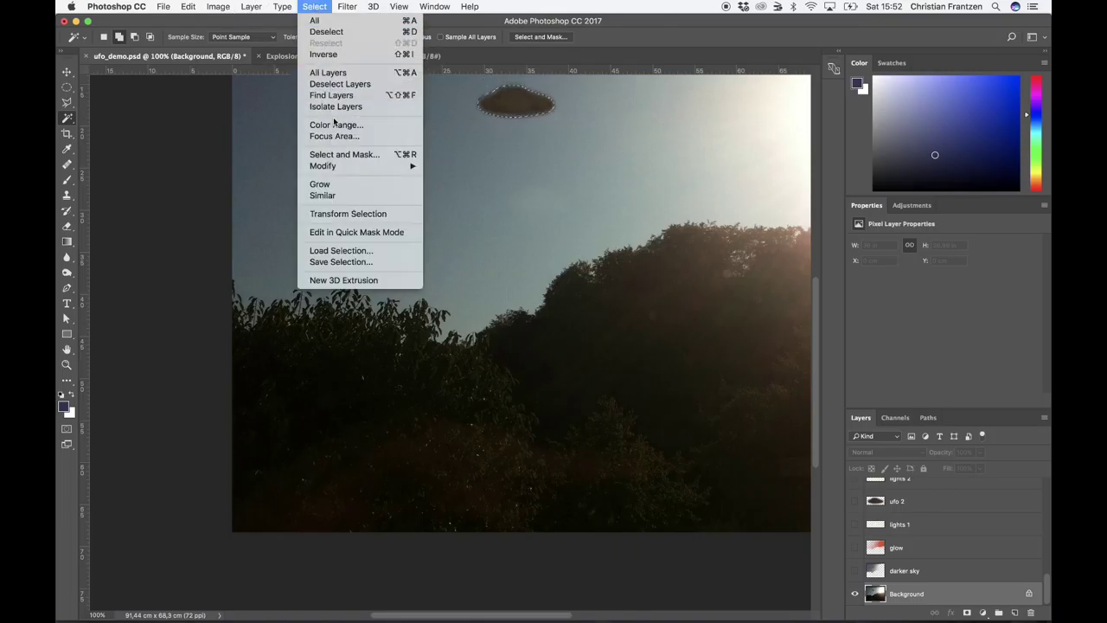
{"action": "mouse_move", "coordinate": [349, 168]}
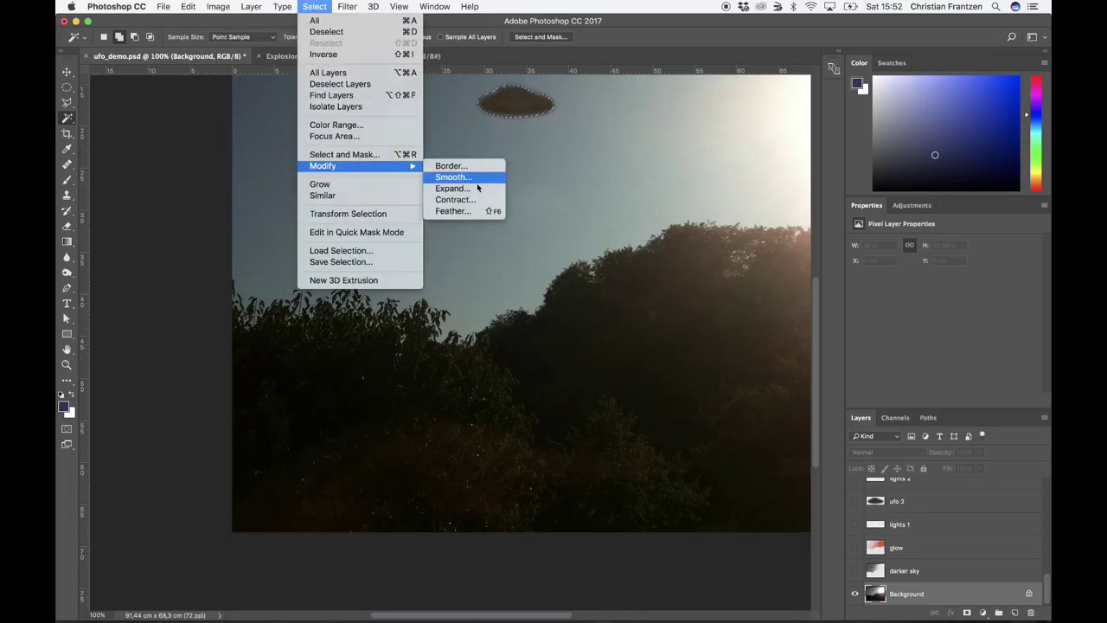
{"action": "left_click", "coordinate": [450, 211]}
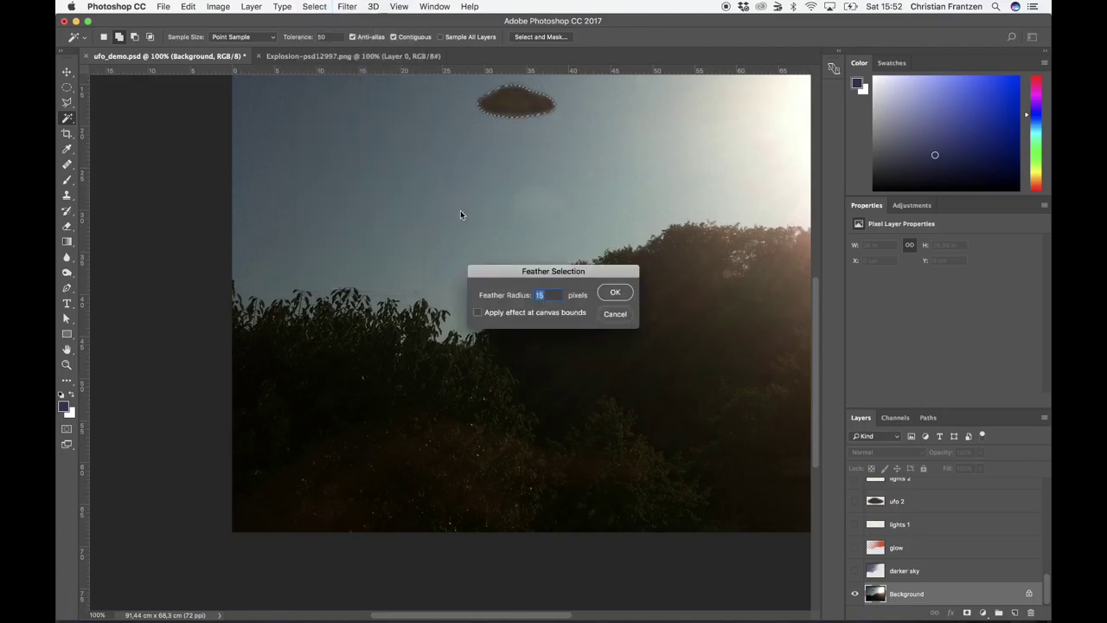
{"action": "type", "text": "40"}
{"action": "left_click", "coordinate": [615, 292]}
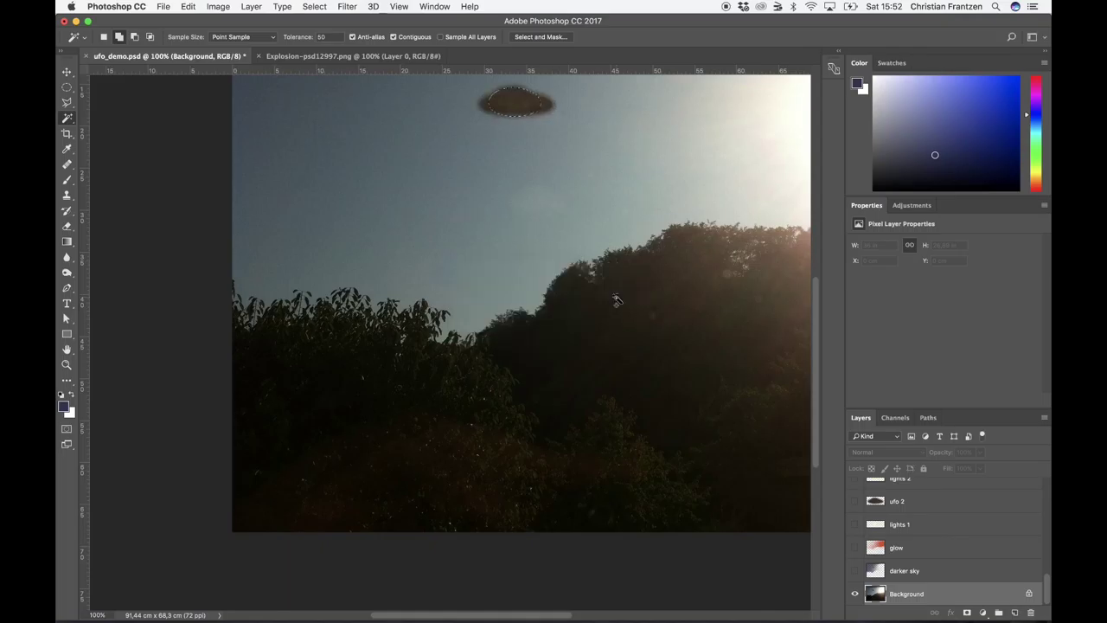
Show the darker sky layer, clear the feathered UFO area from it, and deselect.
{"action": "left_click", "coordinate": [876, 573]}
{"action": "left_click", "coordinate": [856, 573]}
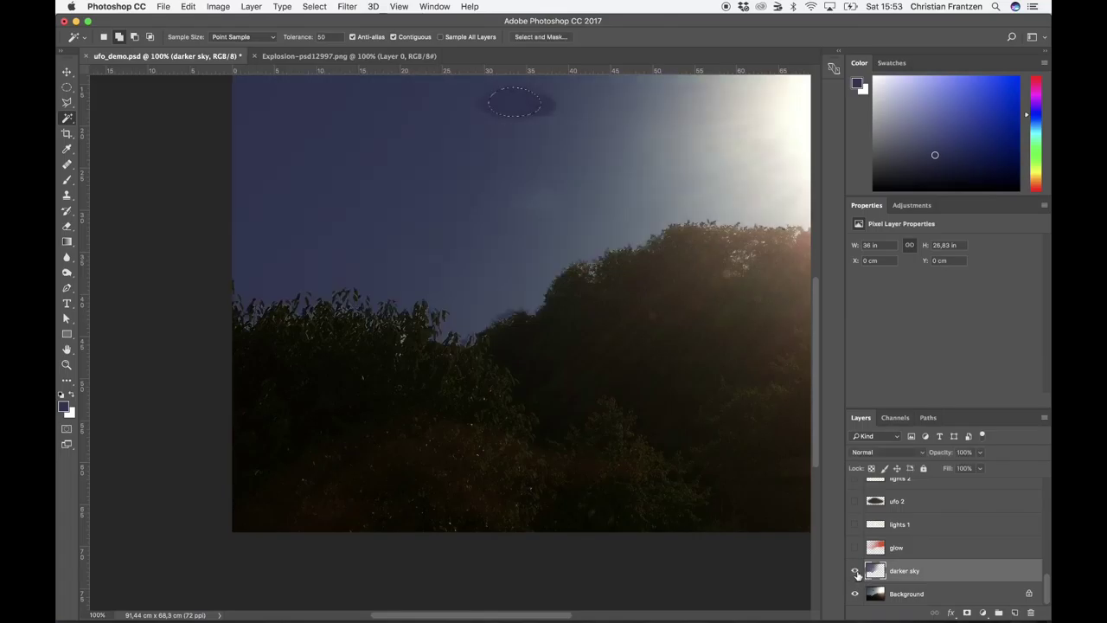
{"action": "left_click", "coordinate": [187, 7]}
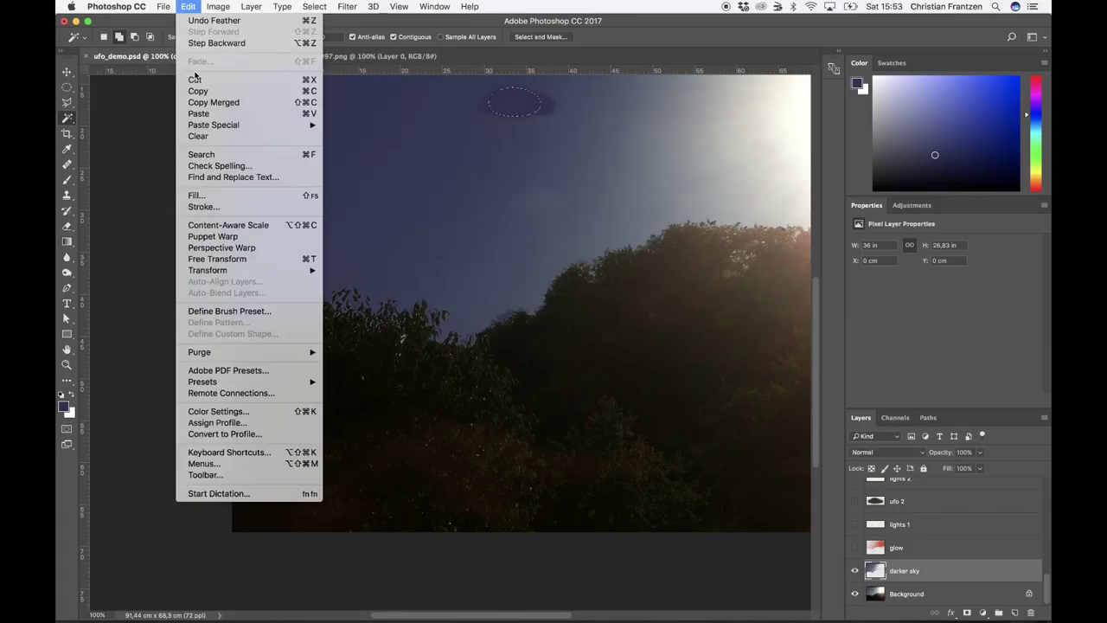
{"action": "left_click", "coordinate": [204, 136]}
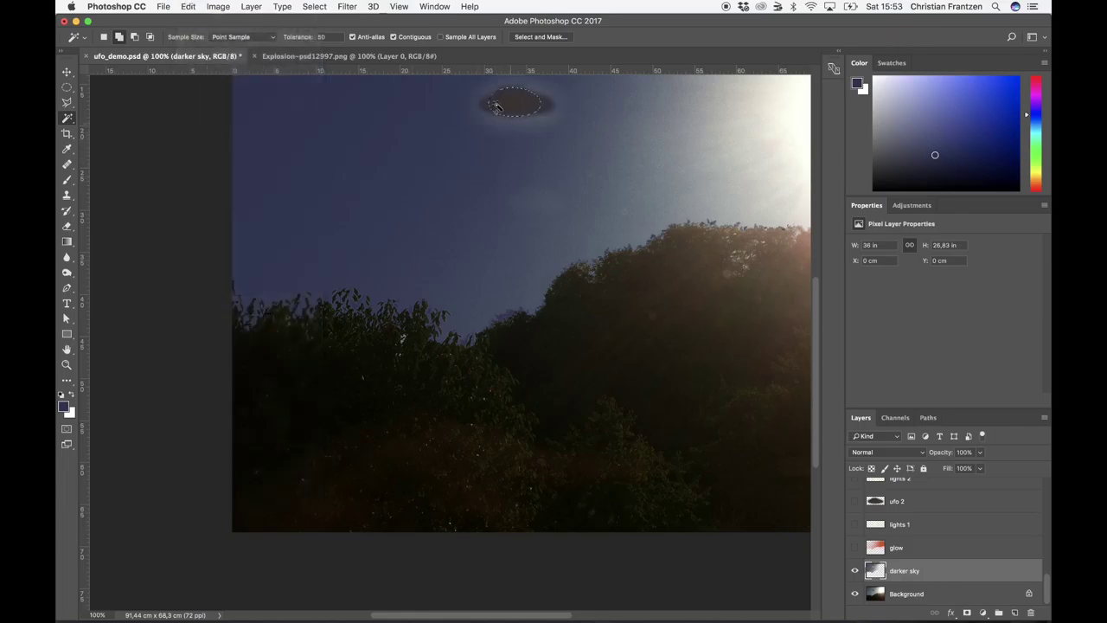
{"action": "left_click", "coordinate": [314, 7]}
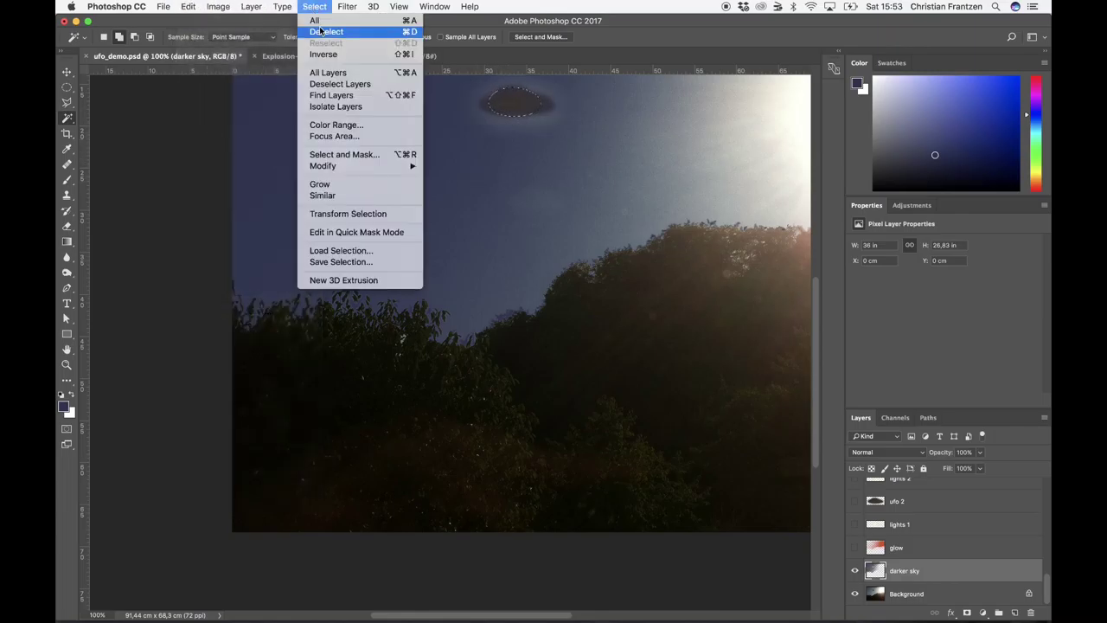
{"action": "left_click", "coordinate": [324, 32]}
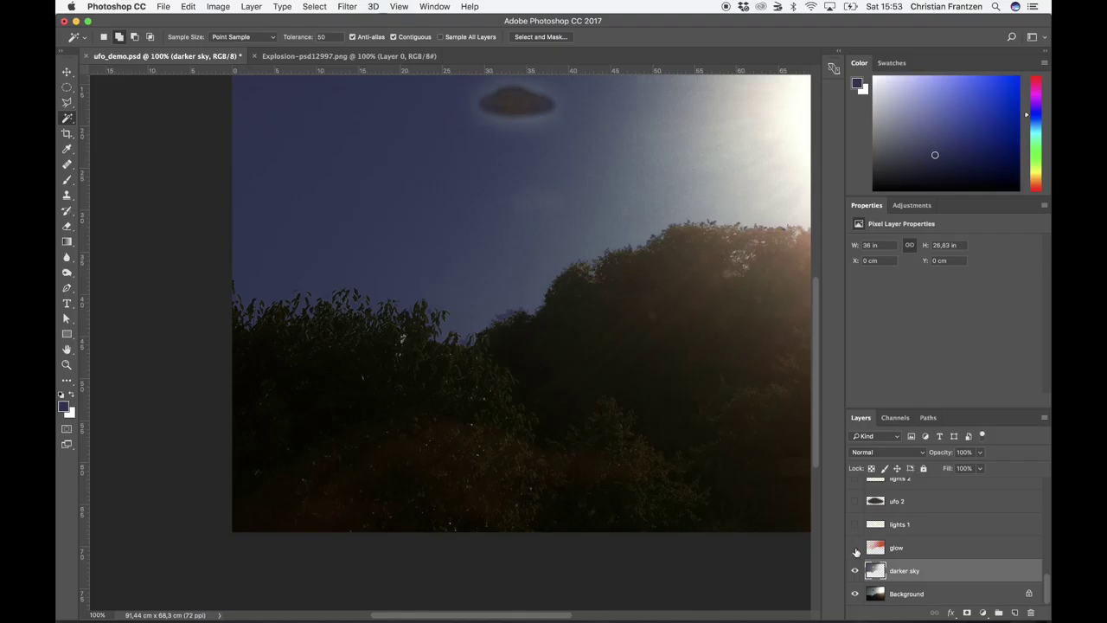
Turn on the visibility of all the layers above darker sky.
{"action": "left_click_drag", "start_coordinate": [854, 543], "coordinate": [858, 481]}
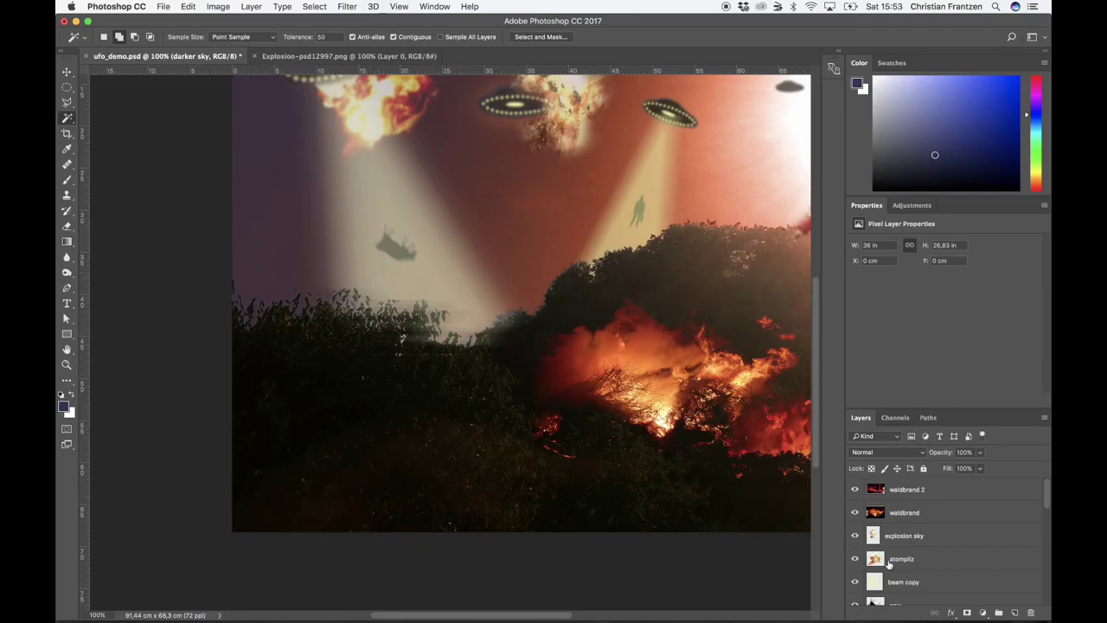
Compare the composite with the darker sky and Background layers hidden and shown, and examine the upper sky area.
{"action": "scroll", "coordinate": [904, 577], "scroll_direction": "down", "scroll_amount": 5}
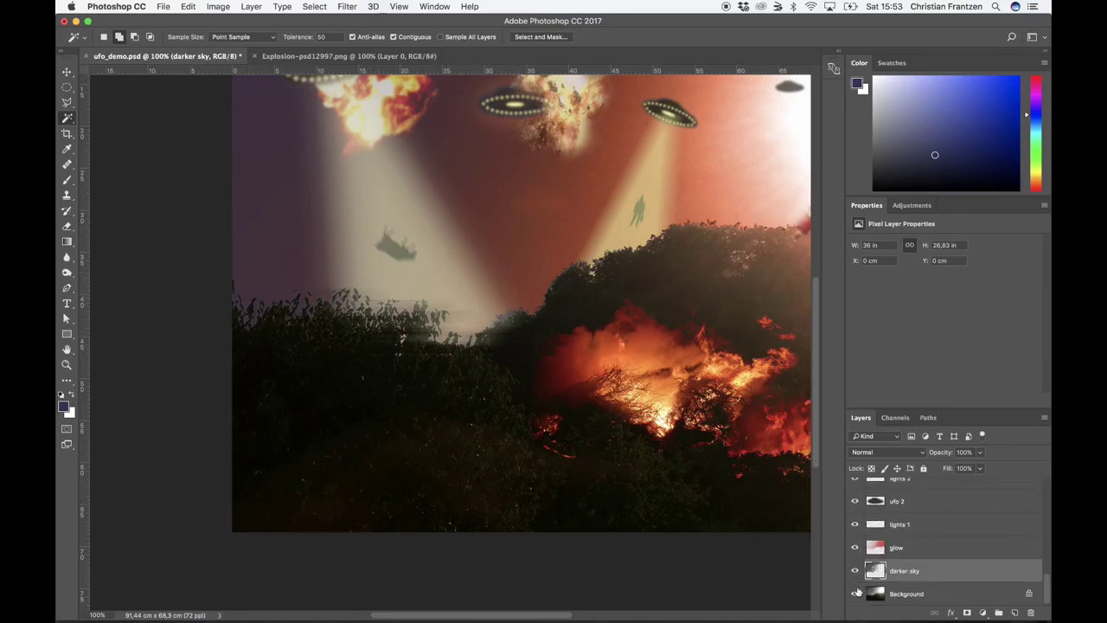
{"action": "left_click", "coordinate": [855, 572]}
{"action": "left_click", "coordinate": [854, 572]}
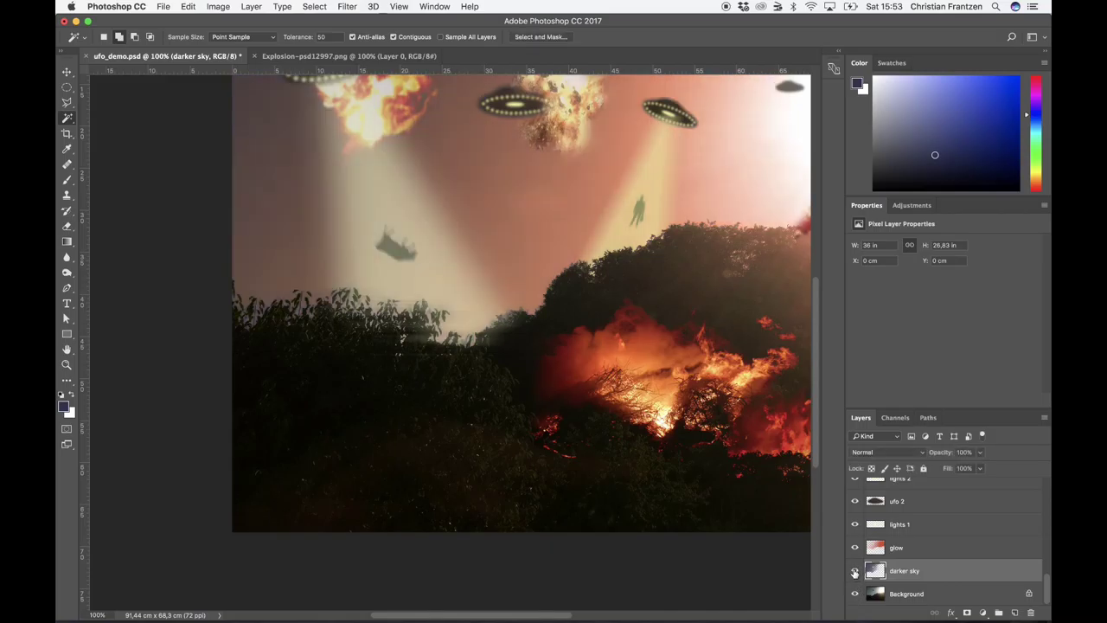
{"action": "left_click", "coordinate": [854, 572]}
{"action": "left_click", "coordinate": [854, 572]}
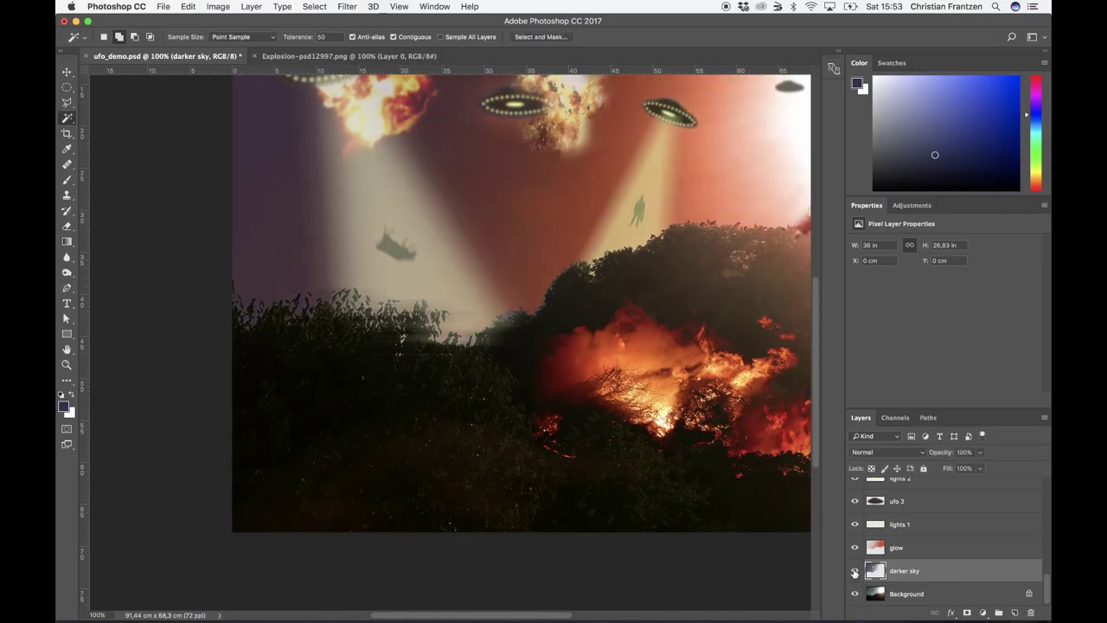
{"action": "left_click", "coordinate": [854, 594]}
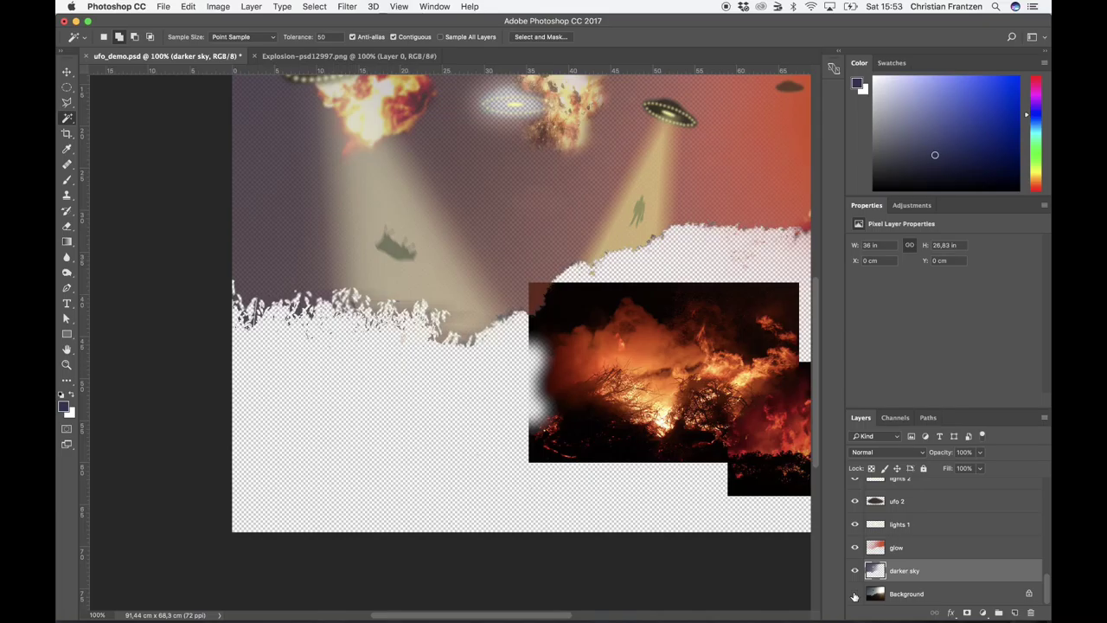
{"action": "left_click", "coordinate": [855, 595]}
{"action": "left_click", "coordinate": [854, 594]}
{"action": "left_click", "coordinate": [854, 595]}
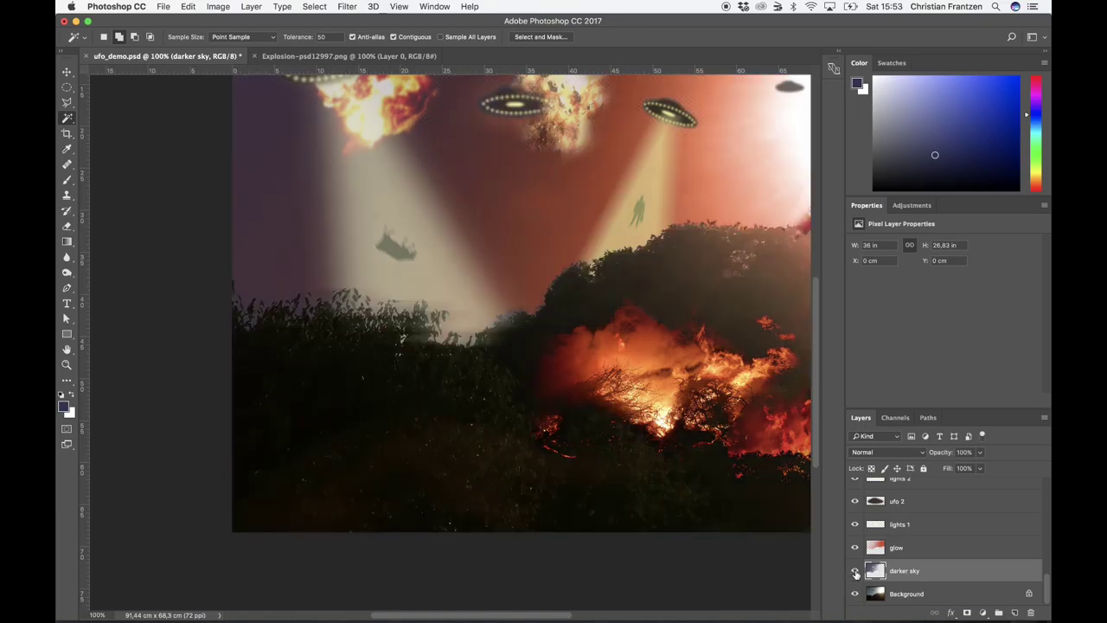
{"action": "scroll", "coordinate": [854, 573], "scroll_direction": "up", "scroll_amount": 5}
{"action": "scroll", "coordinate": [597, 350], "scroll_direction": "up", "scroll_amount": 5}
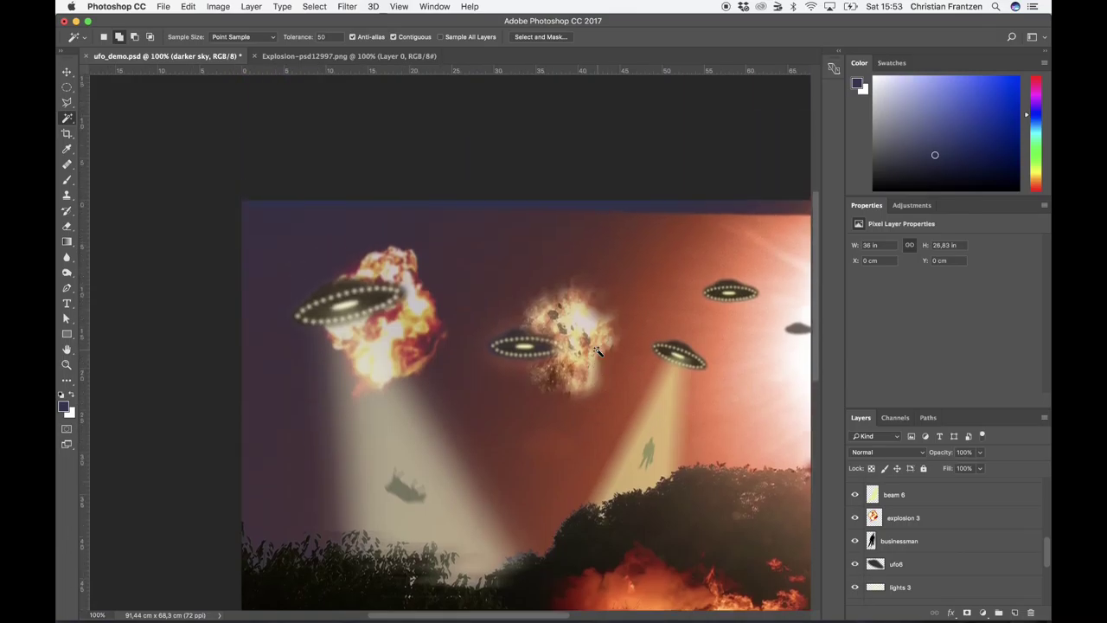
Save the ufo_demo.psd document.
{"action": "left_click", "coordinate": [164, 7]}
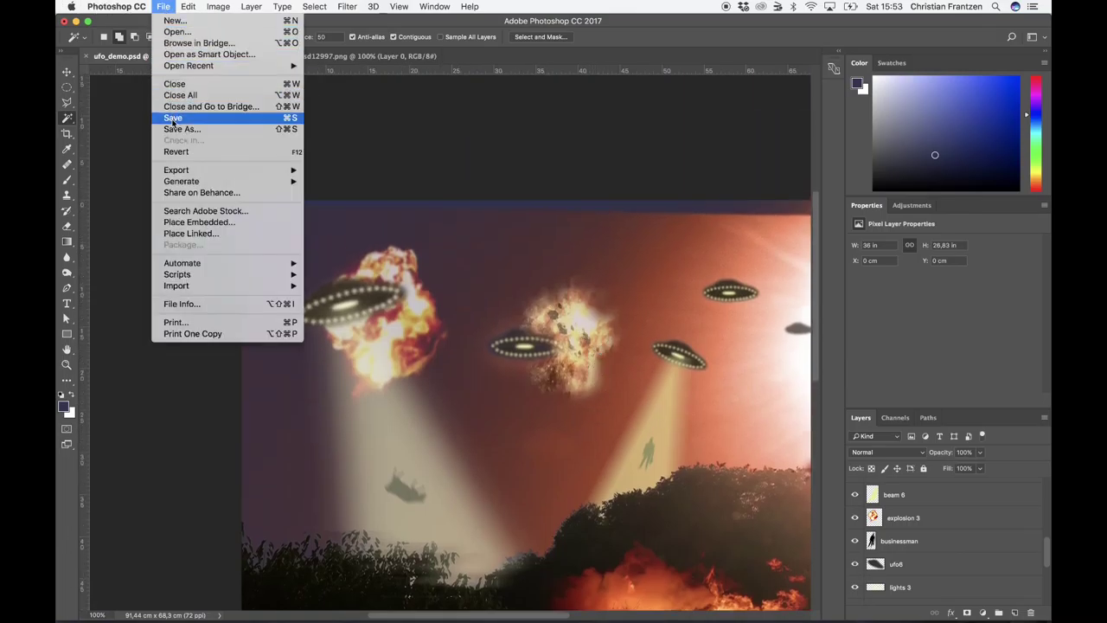